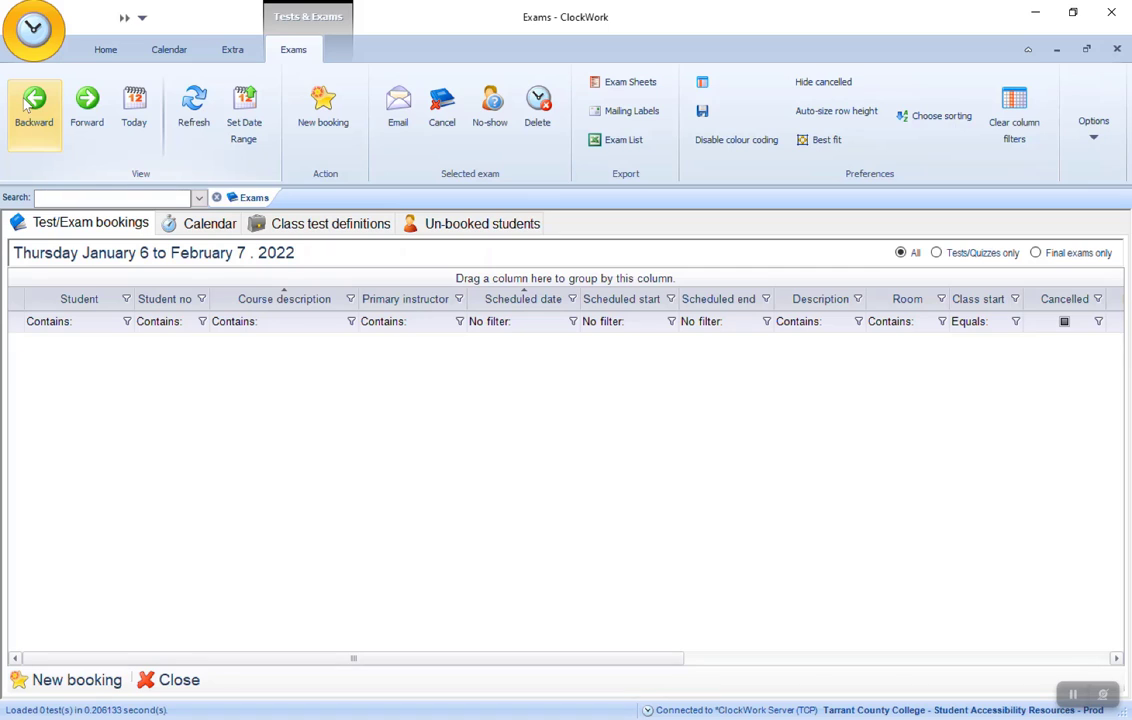
- Shift the exam list's date range forward by one week and return it to today's range
left_click(85, 111)
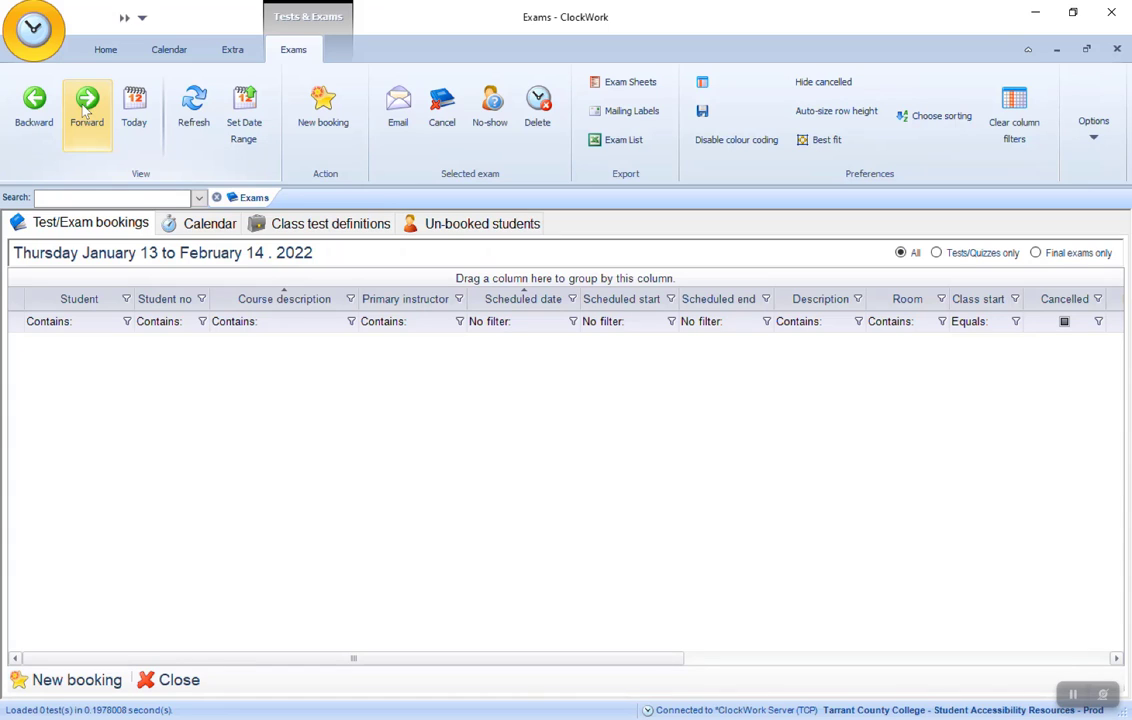
left_click(136, 112)
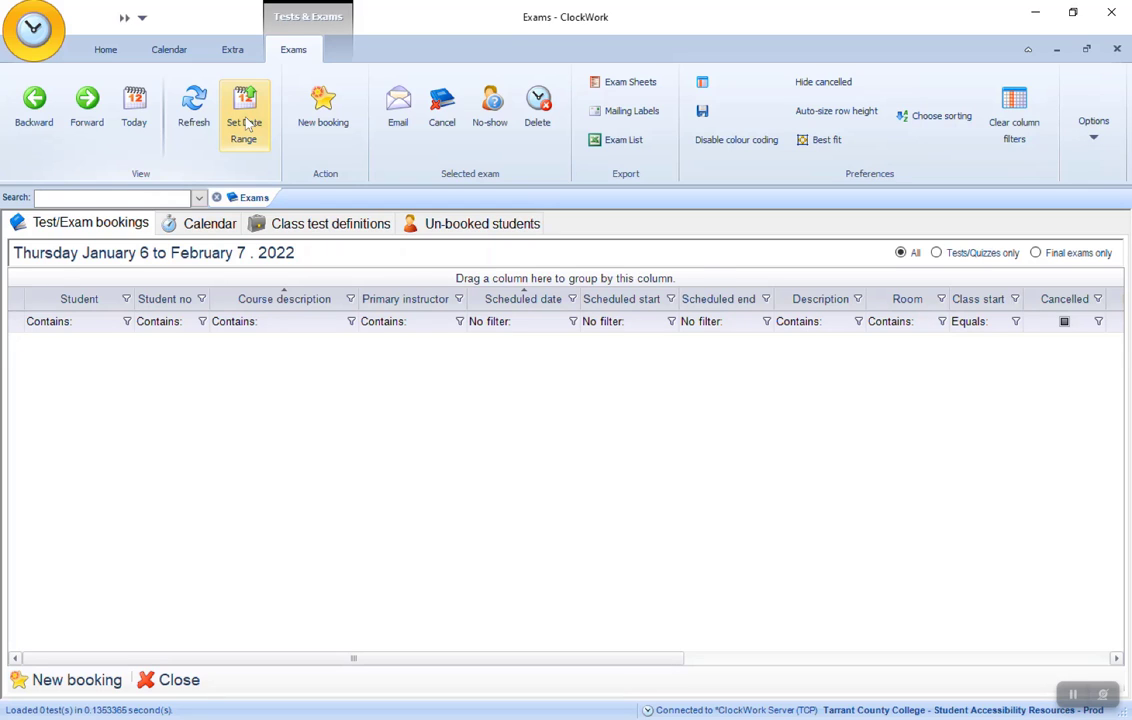
- Set the exam bookings date range to start December 13, 2021 and end December 17, 2021
left_click(245, 118)
left_click(680, 312)
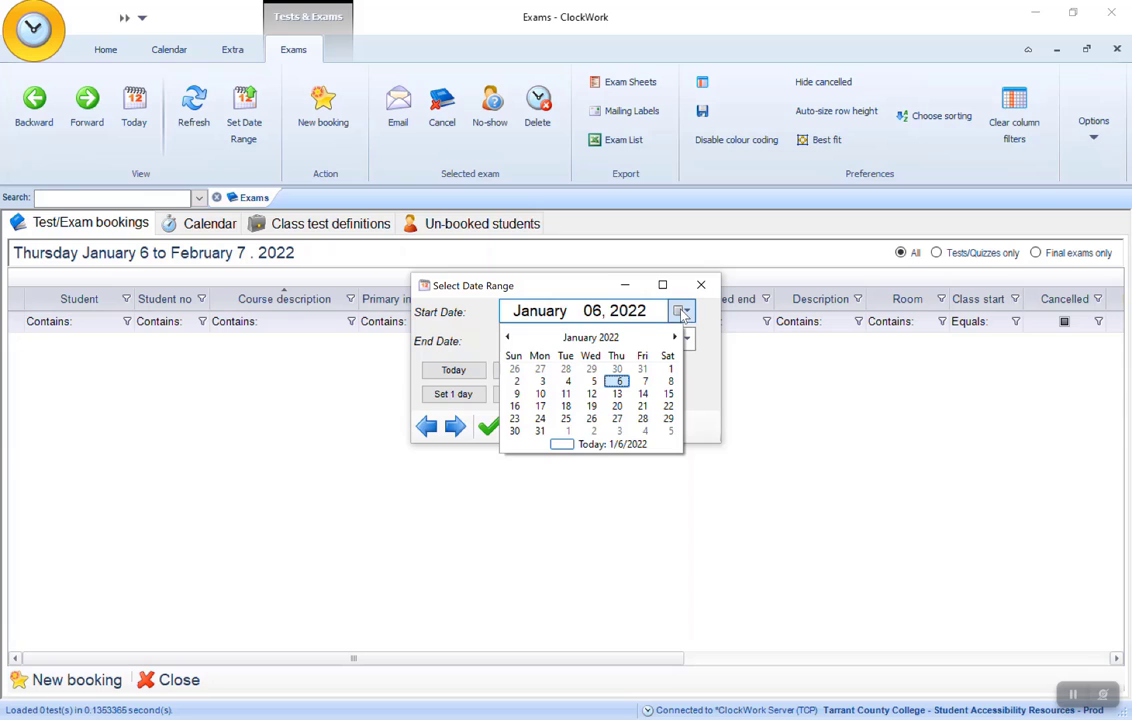
left_click(508, 337)
left_click(540, 396)
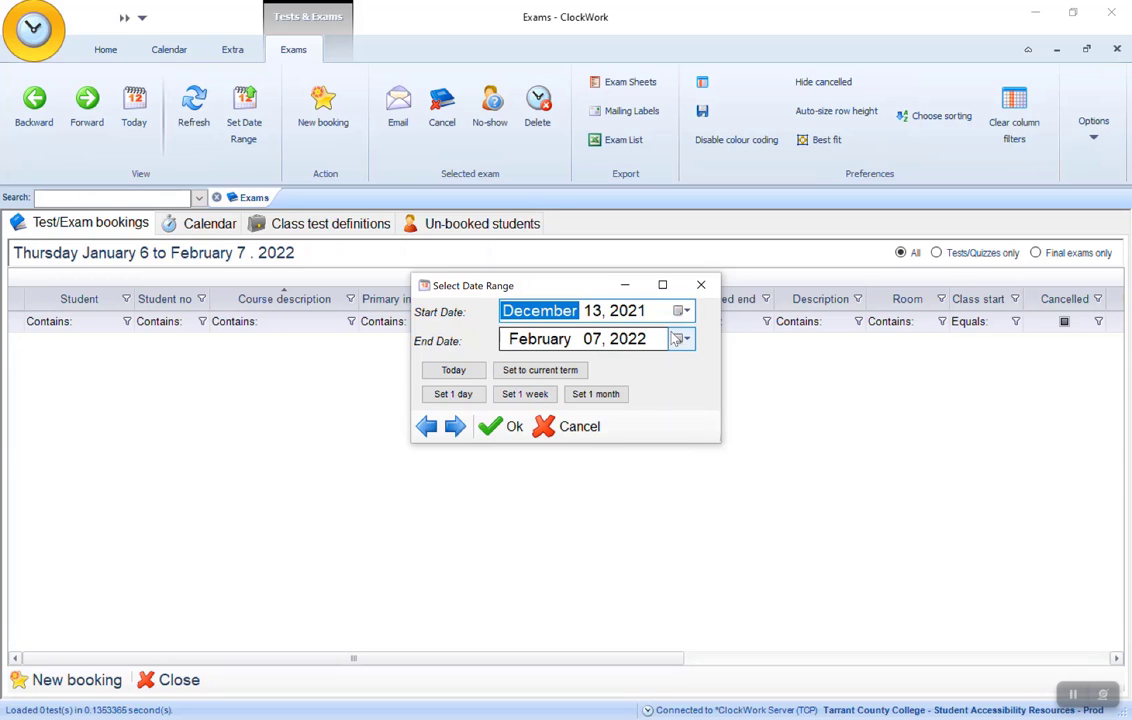
left_click(680, 340)
left_click(620, 429)
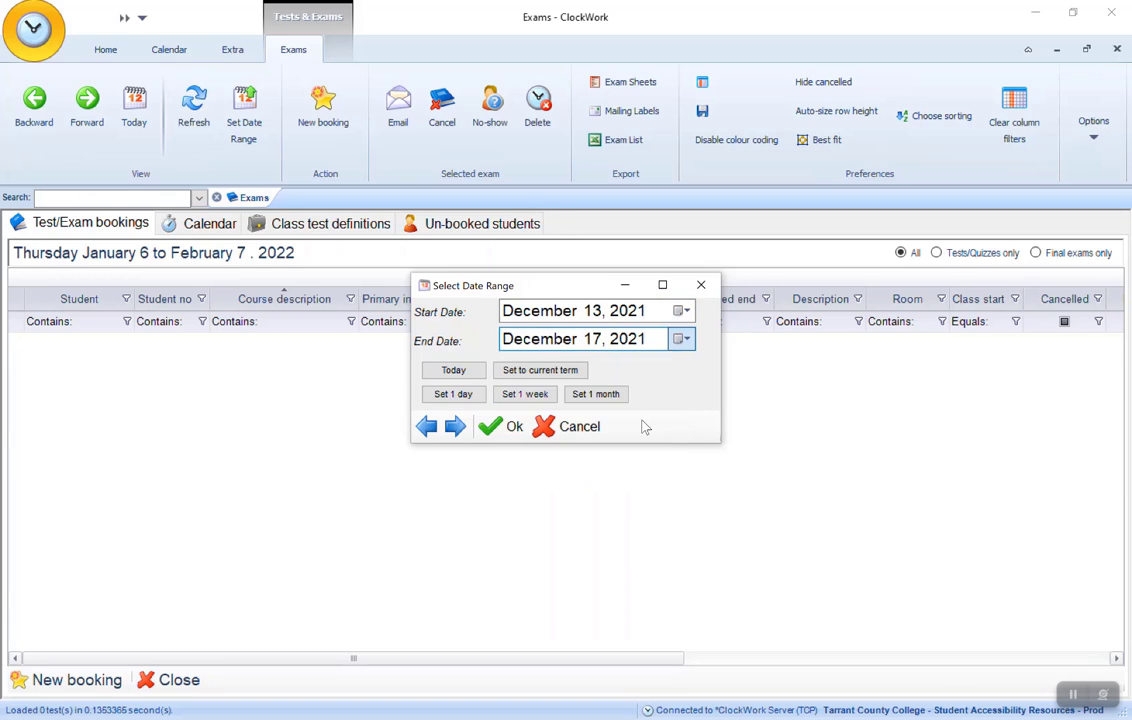
left_click(504, 424)
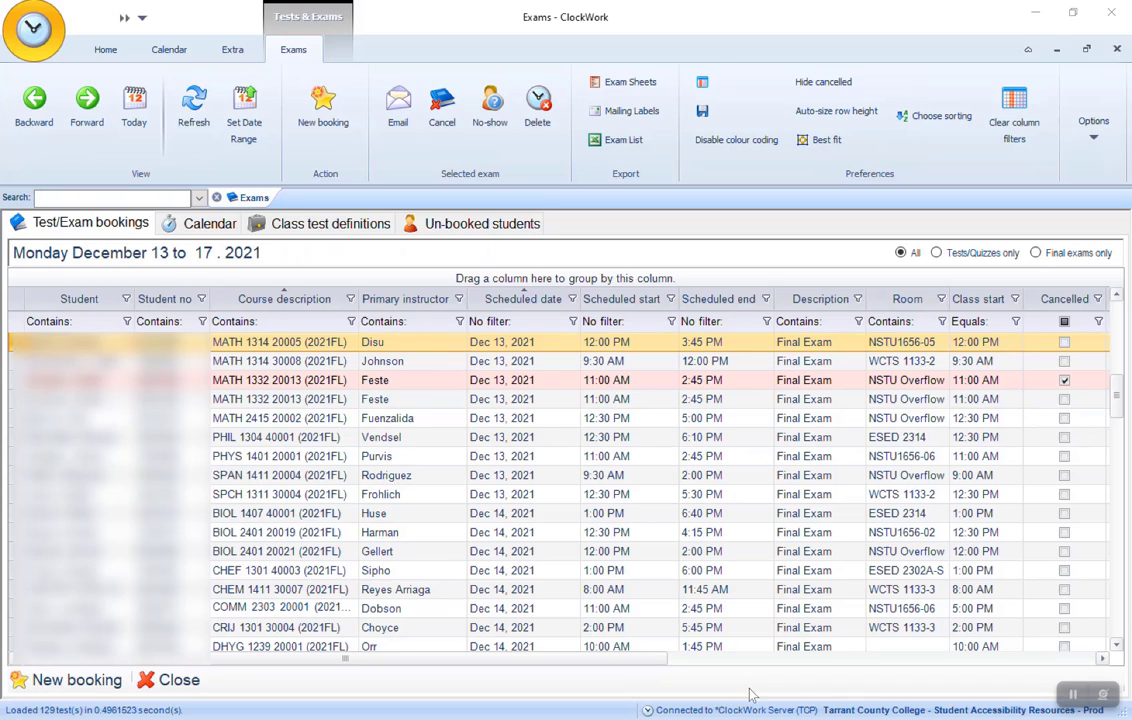
- Filter the Room column to show only the rooms WCTS 1131-A, WCTS 1133-2 and WCTS 1133-3
left_click(942, 299)
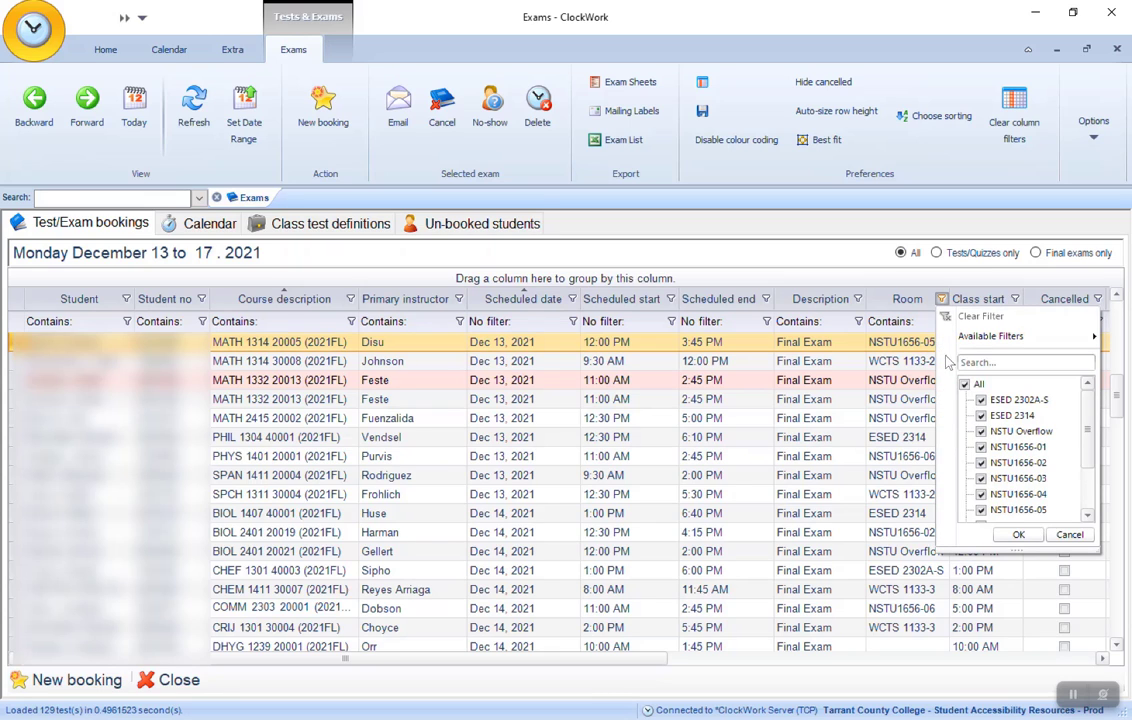
left_click(965, 385)
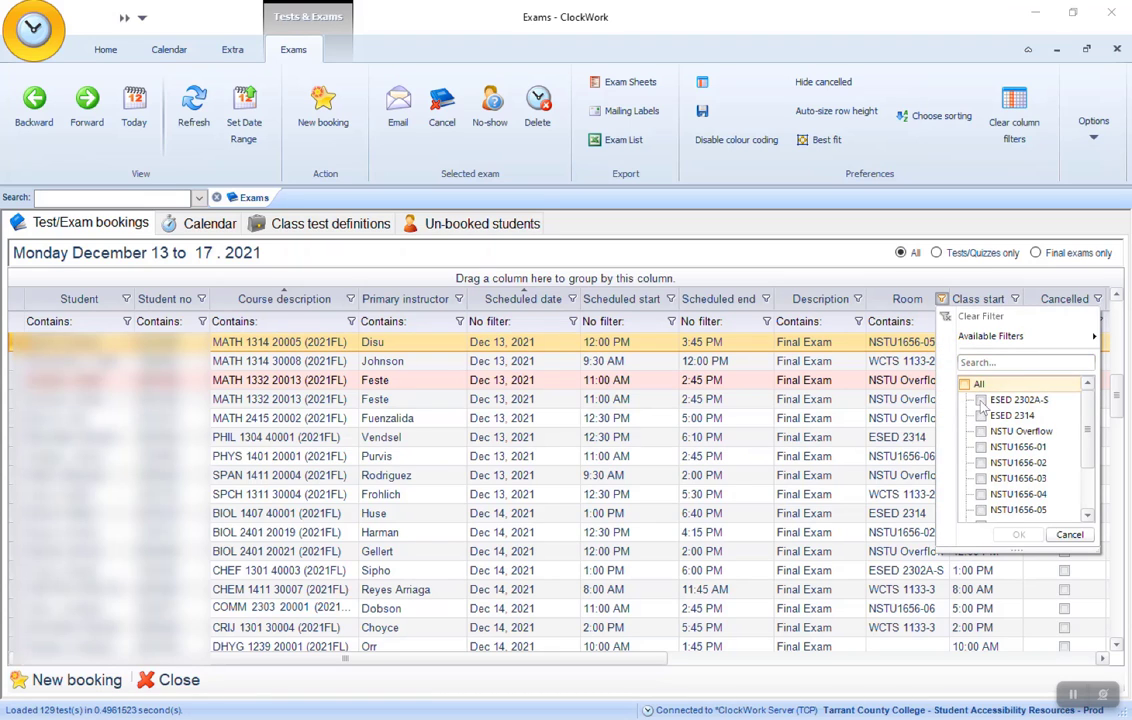
scroll(1016, 428, "down", 2)
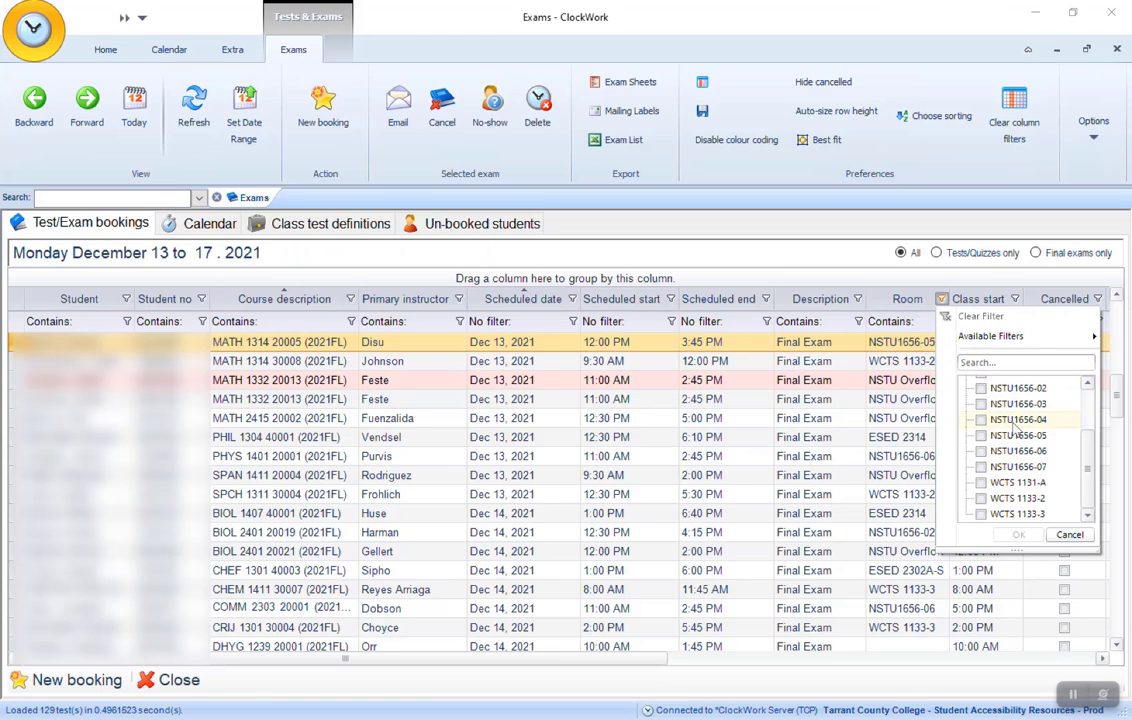
left_click(981, 482)
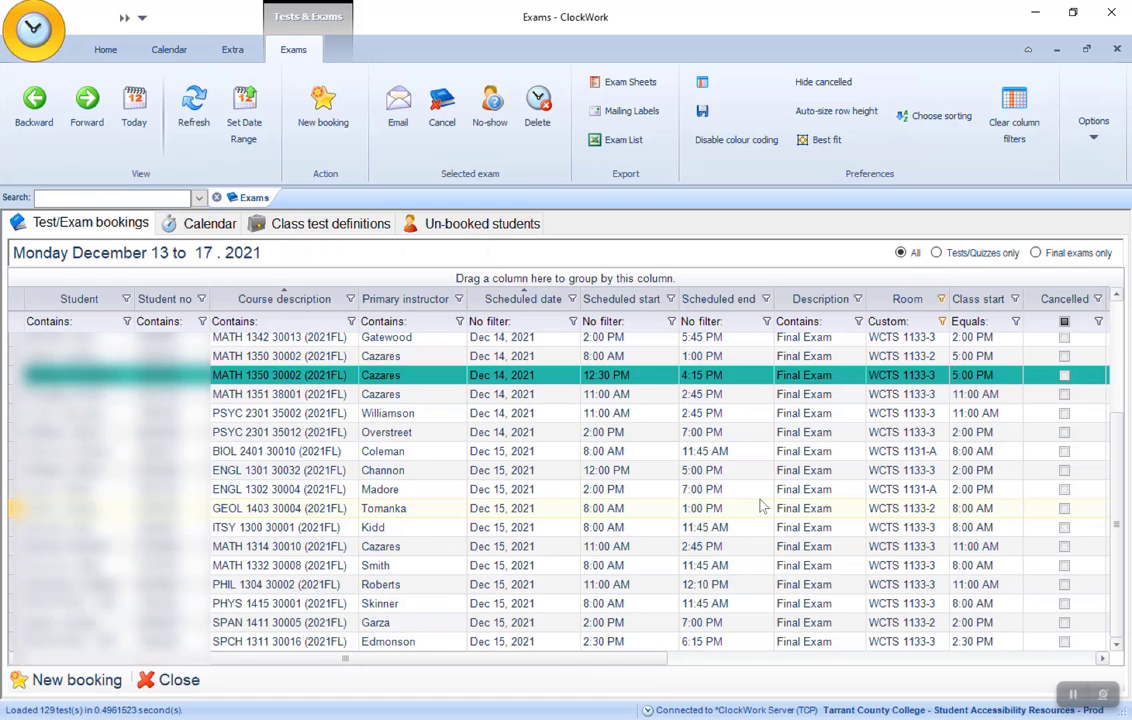
scroll(762, 502, "up", 3)
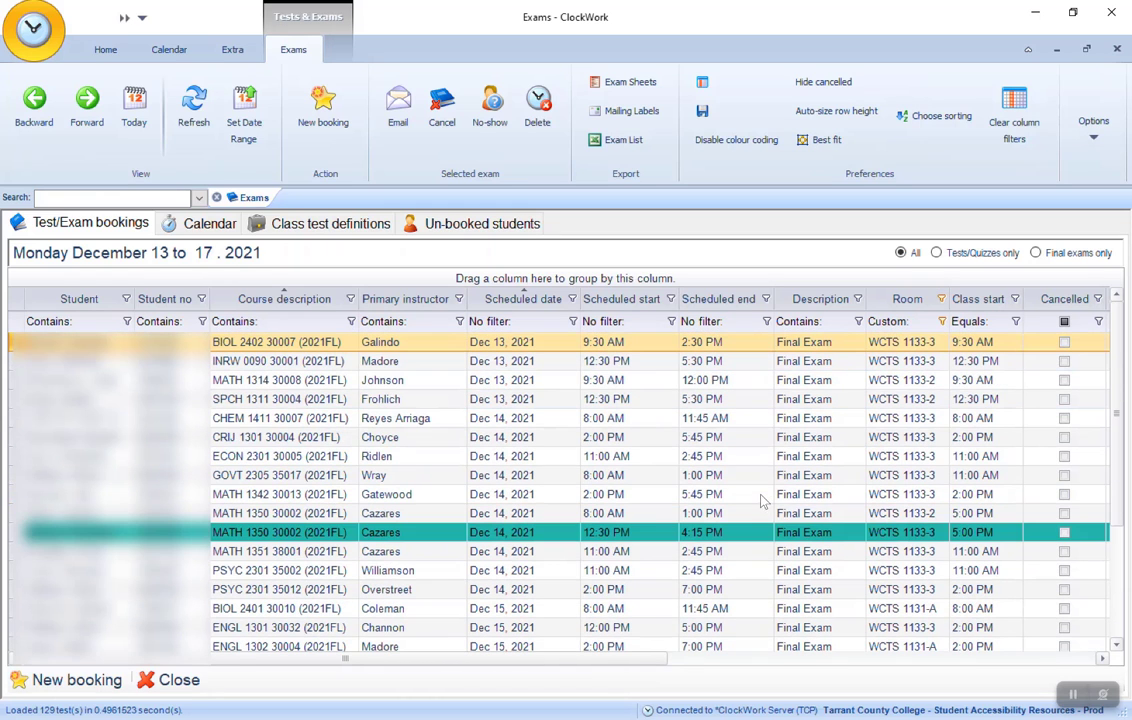
- Cycle the sorting of the Scheduled date and Scheduled start columns until neither column is sorted
left_click(546, 305)
left_click(546, 300)
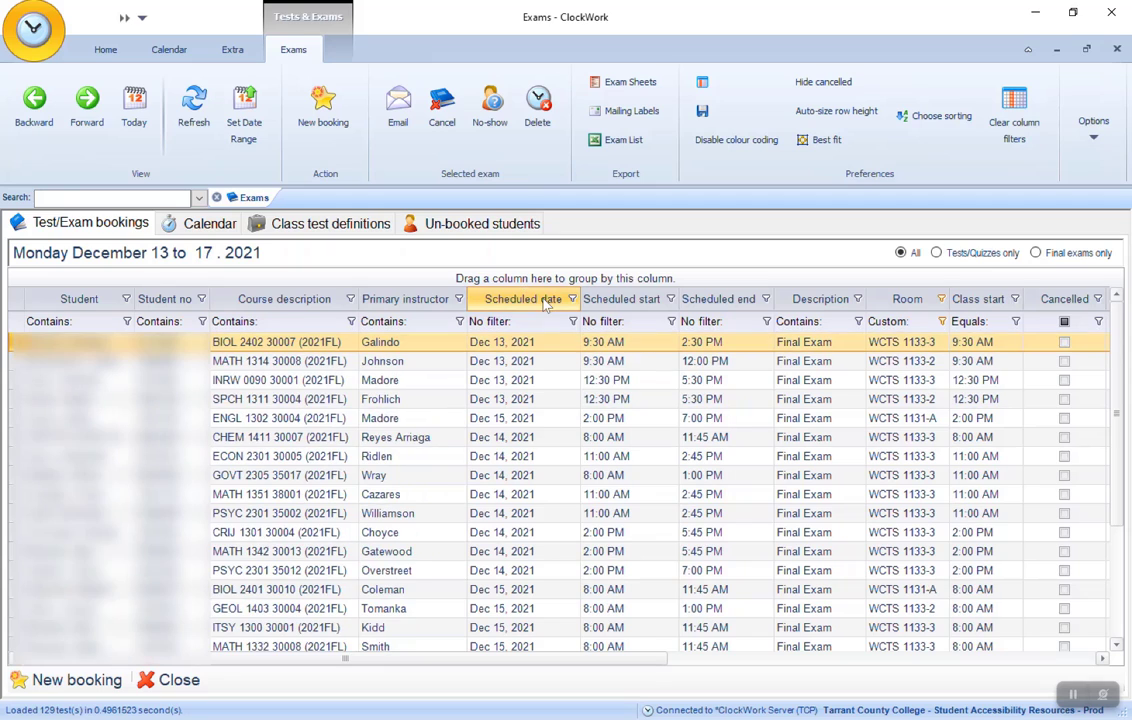
left_click(631, 302)
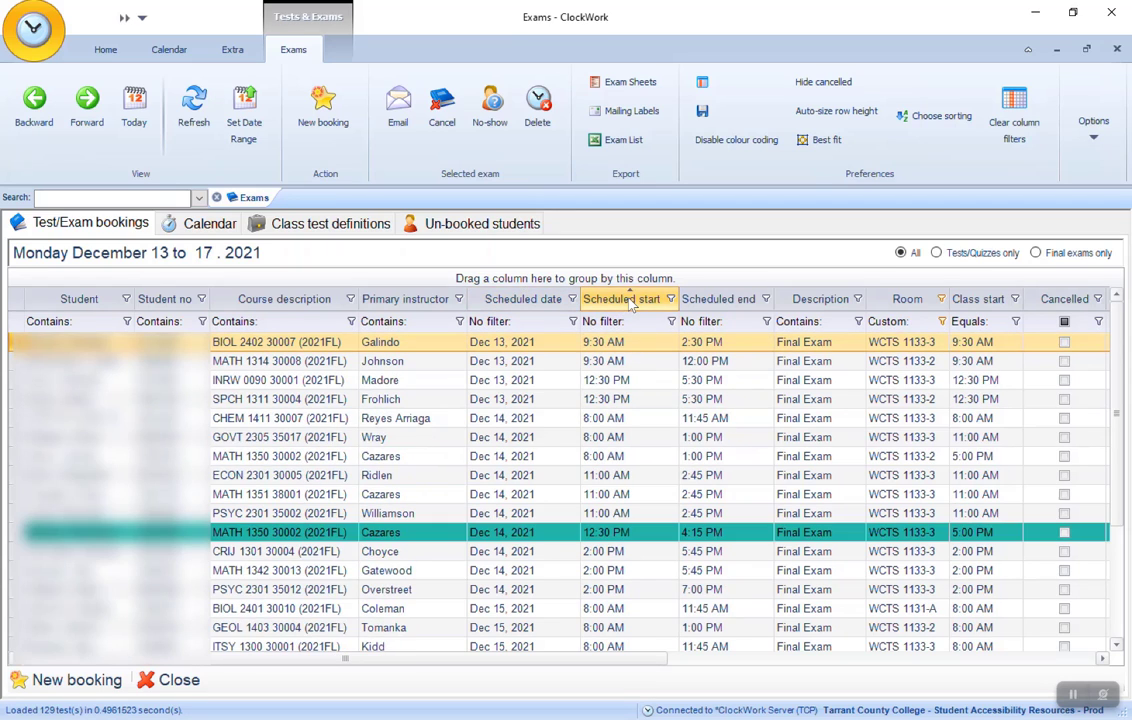
left_click(631, 302)
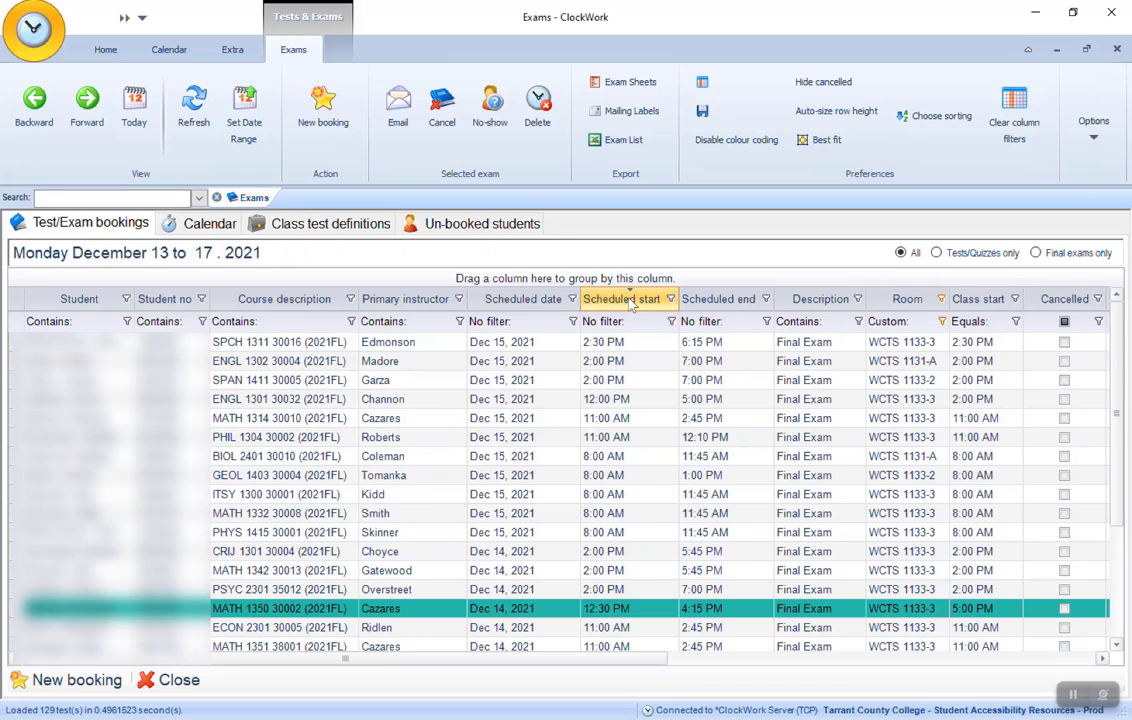
left_click(631, 302)
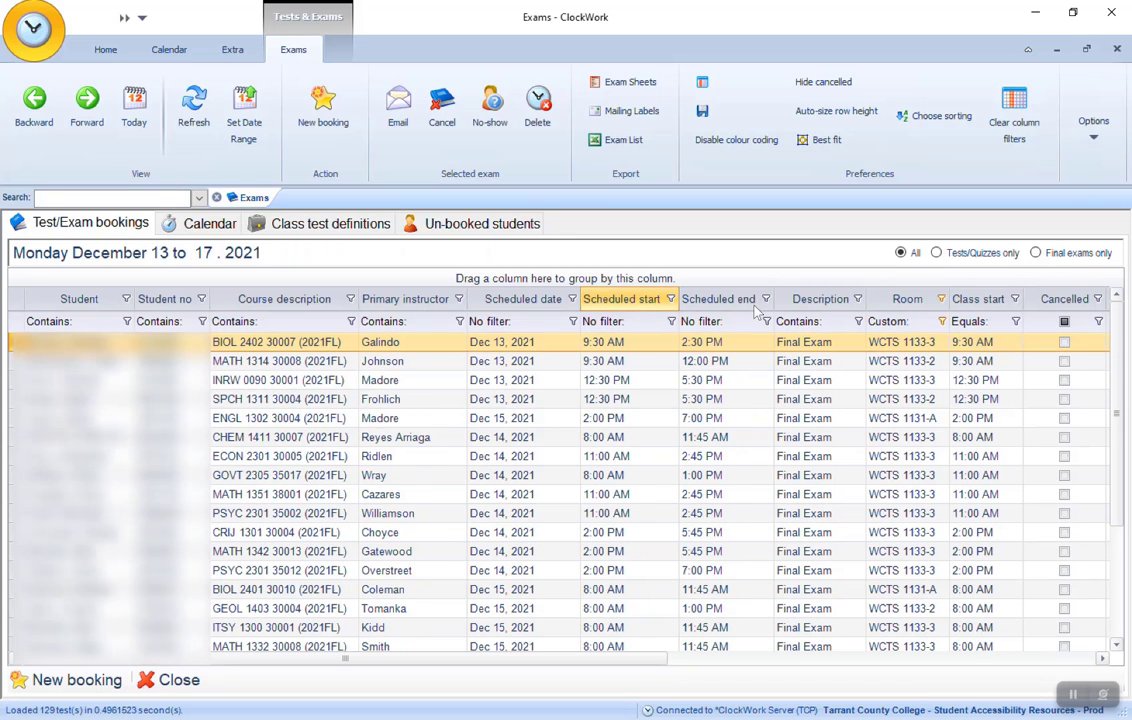
- Sort the filtered bookings by room, and change the sorting to the scheduled date
left_click(922, 302)
scroll(916, 308, "down", 2)
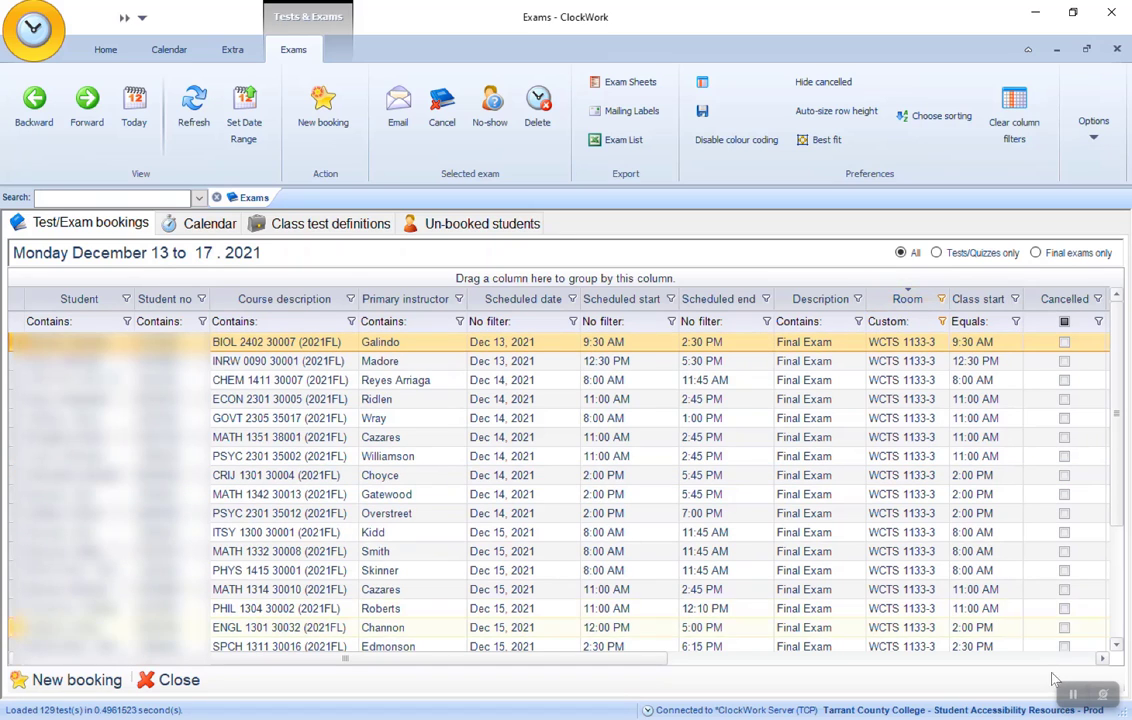
left_click(523, 299)
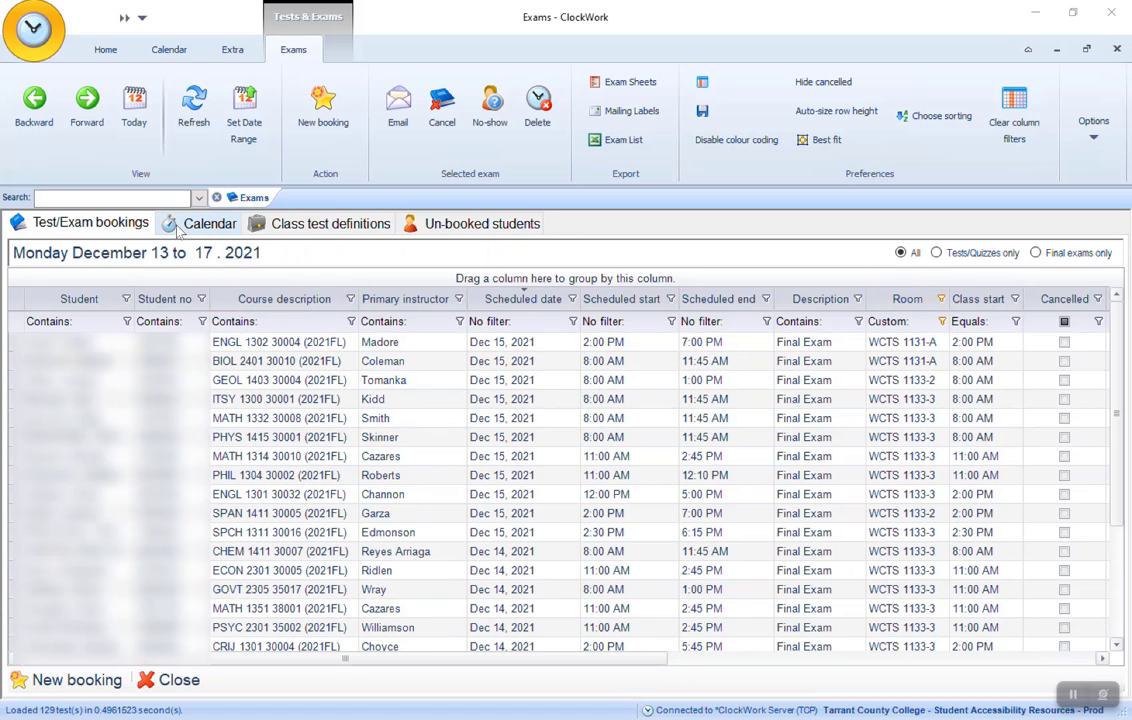
- Show the exam calendar and advance the room columns one at a time until ESED 2302E Cubicle 3 comes first
left_click(176, 222)
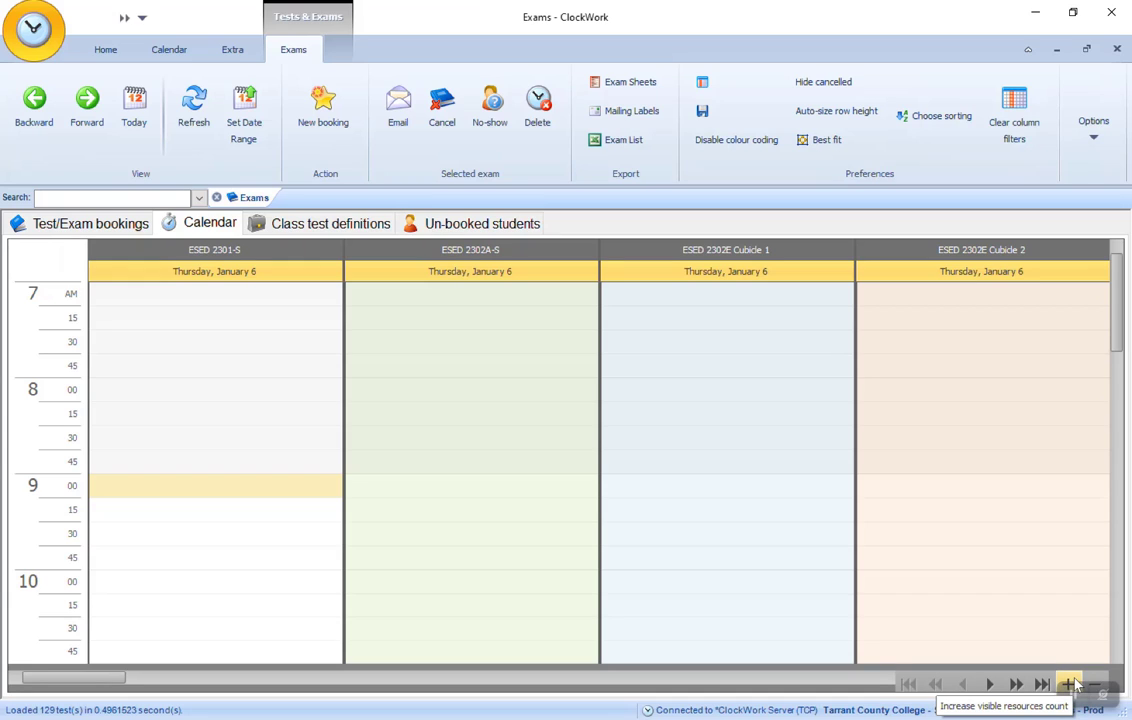
left_click(989, 685)
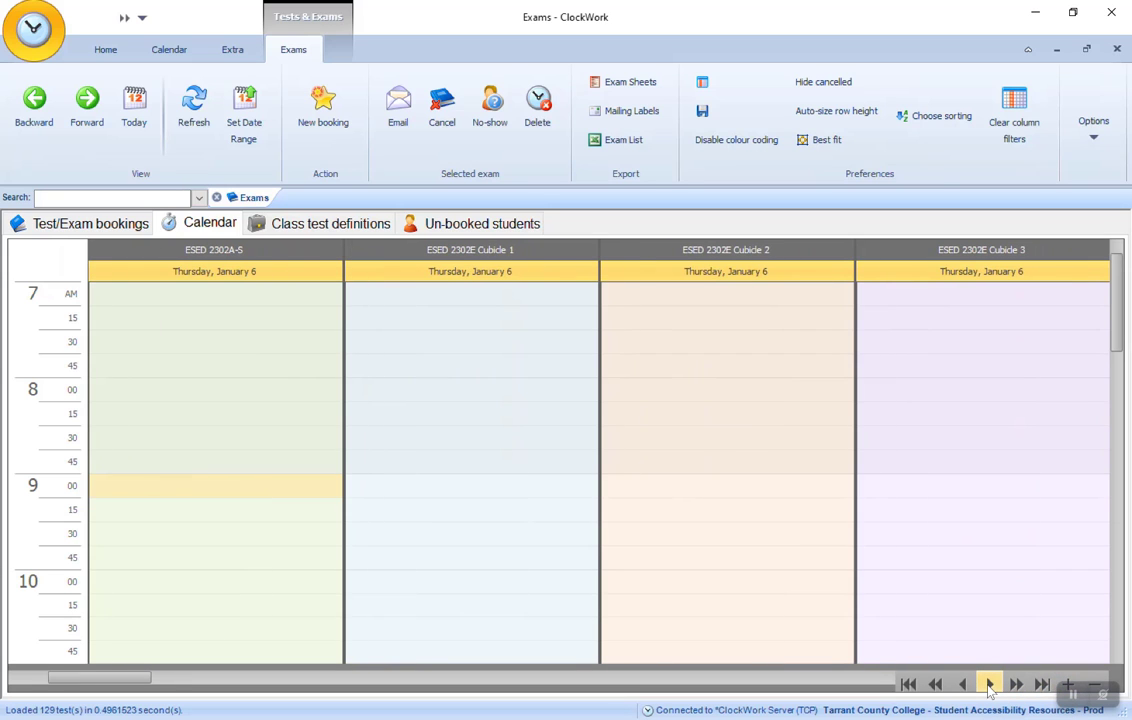
left_click(989, 685)
left_click(989, 685)
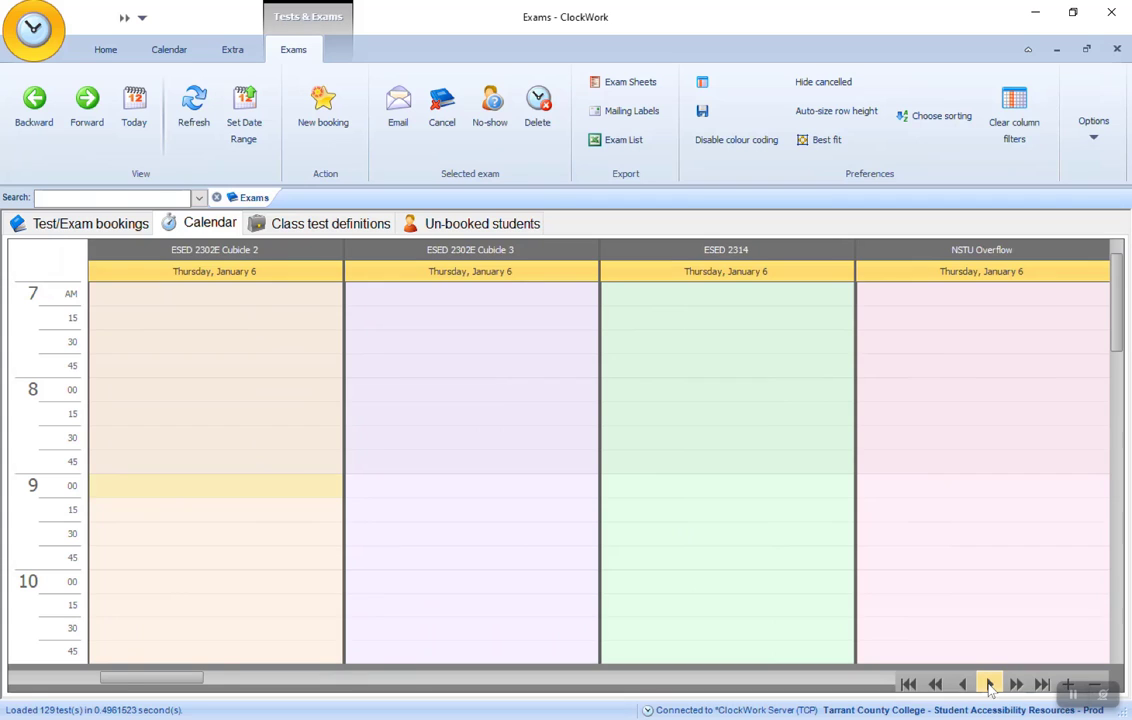
left_click(989, 685)
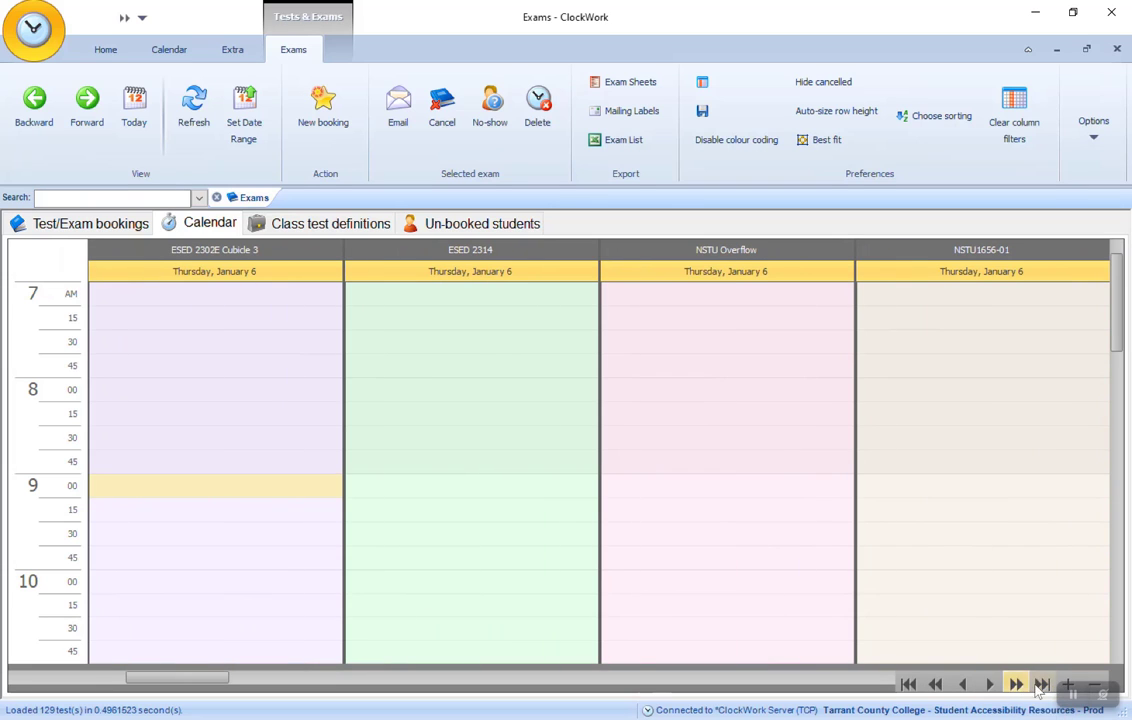
- Jump to the last rooms in the calendar and increase the number of visible rooms to six
left_click(1041, 685)
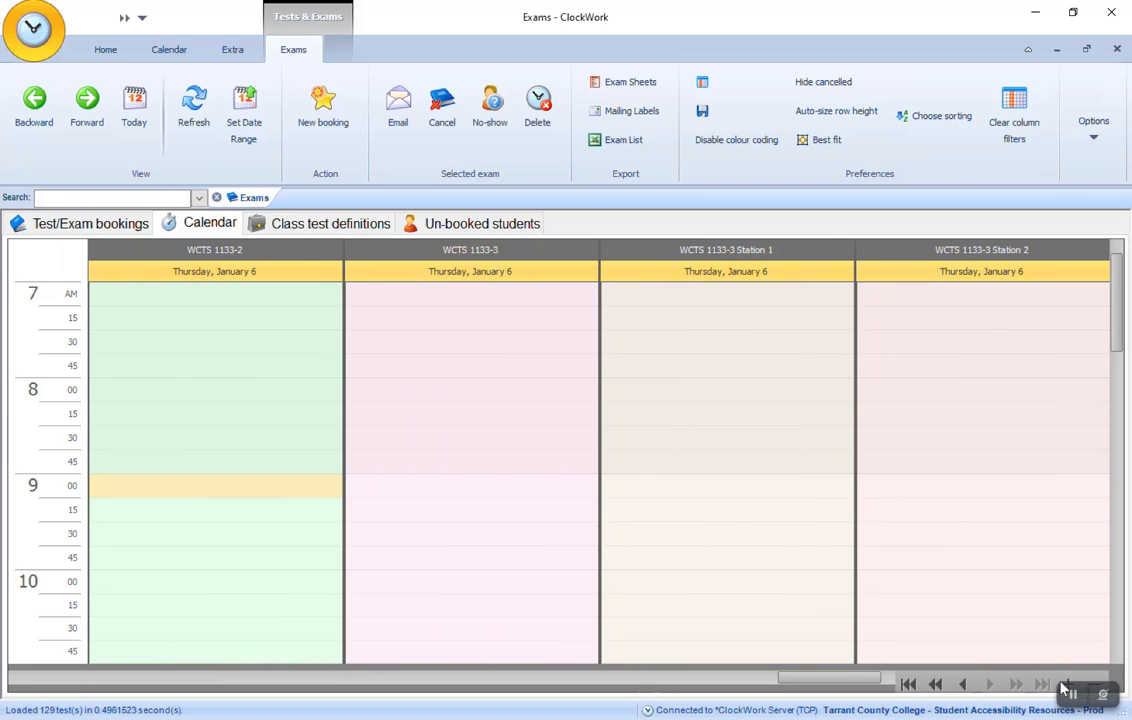
left_click(1068, 686)
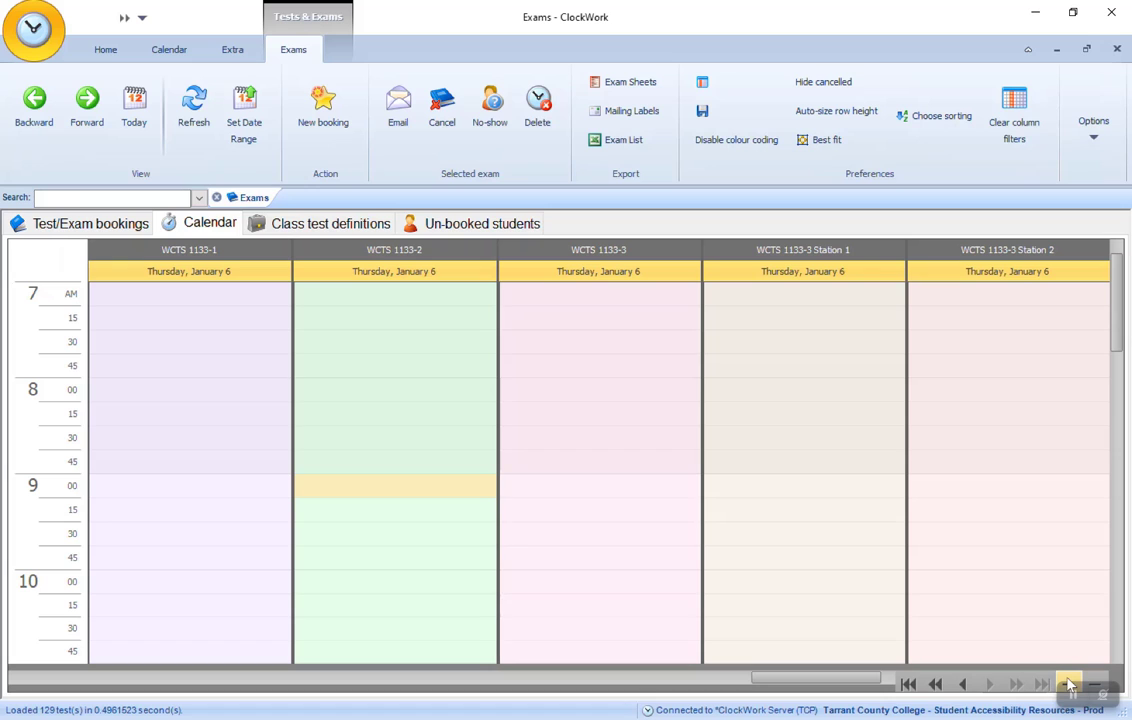
left_click(1068, 686)
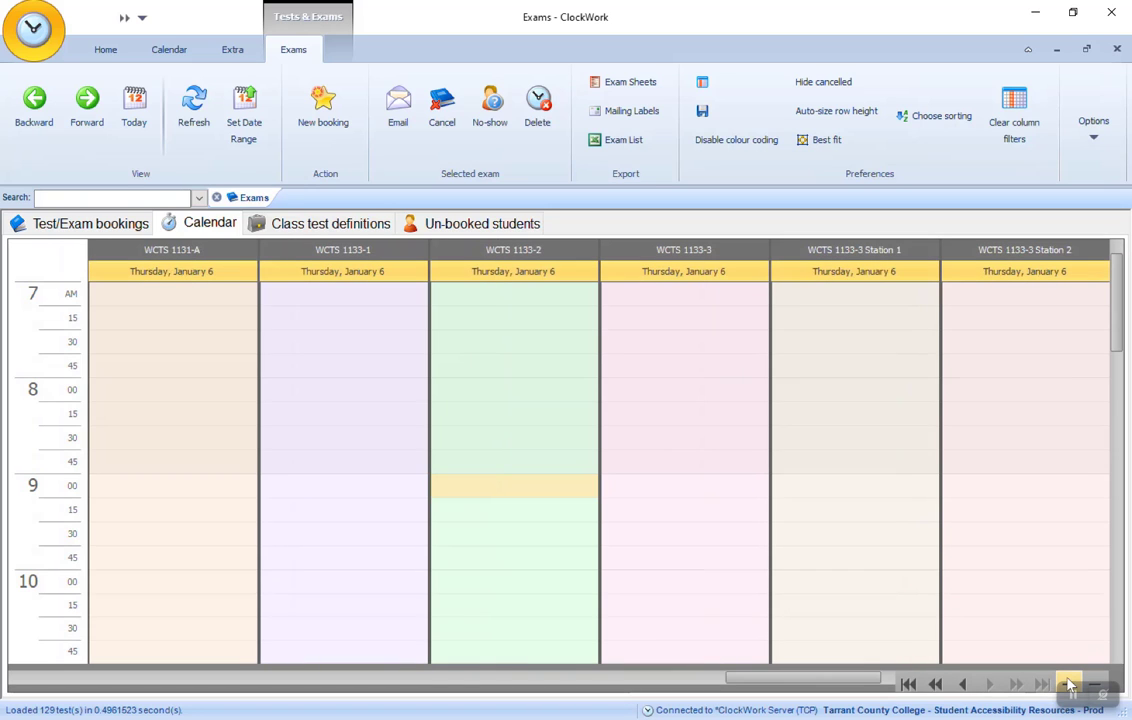
- Go to December 14, 2021 in the Day Calendar and examine that day's bookings in the WCTS rooms
right_click(450, 310)
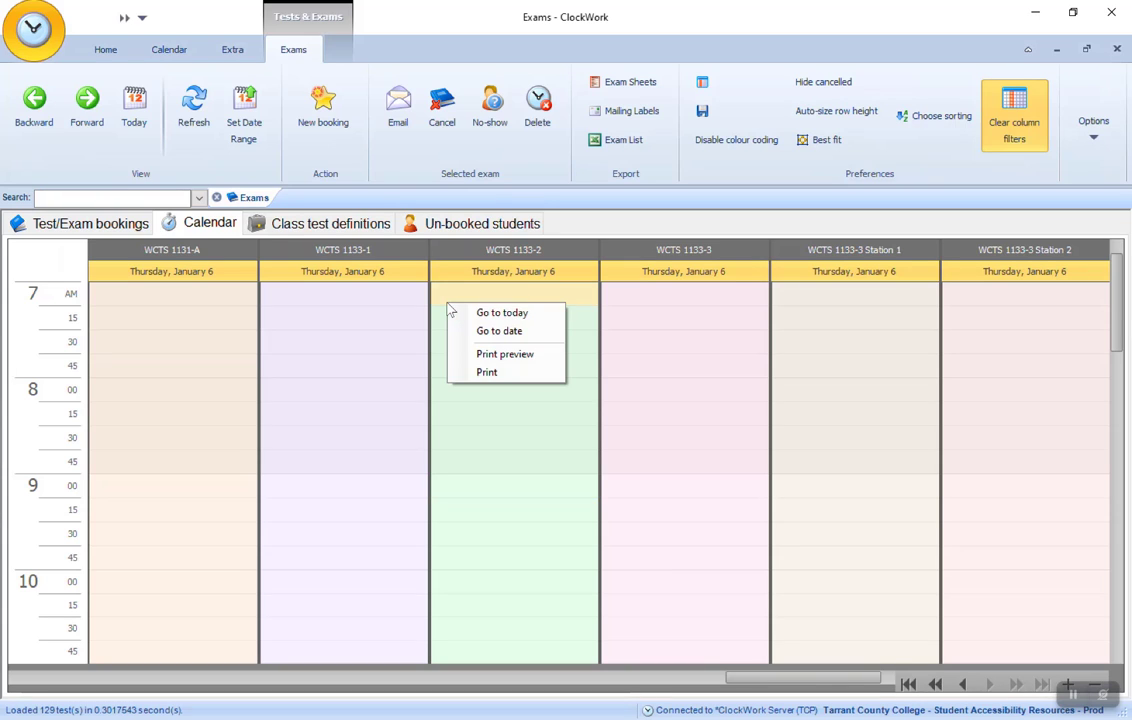
left_click(480, 331)
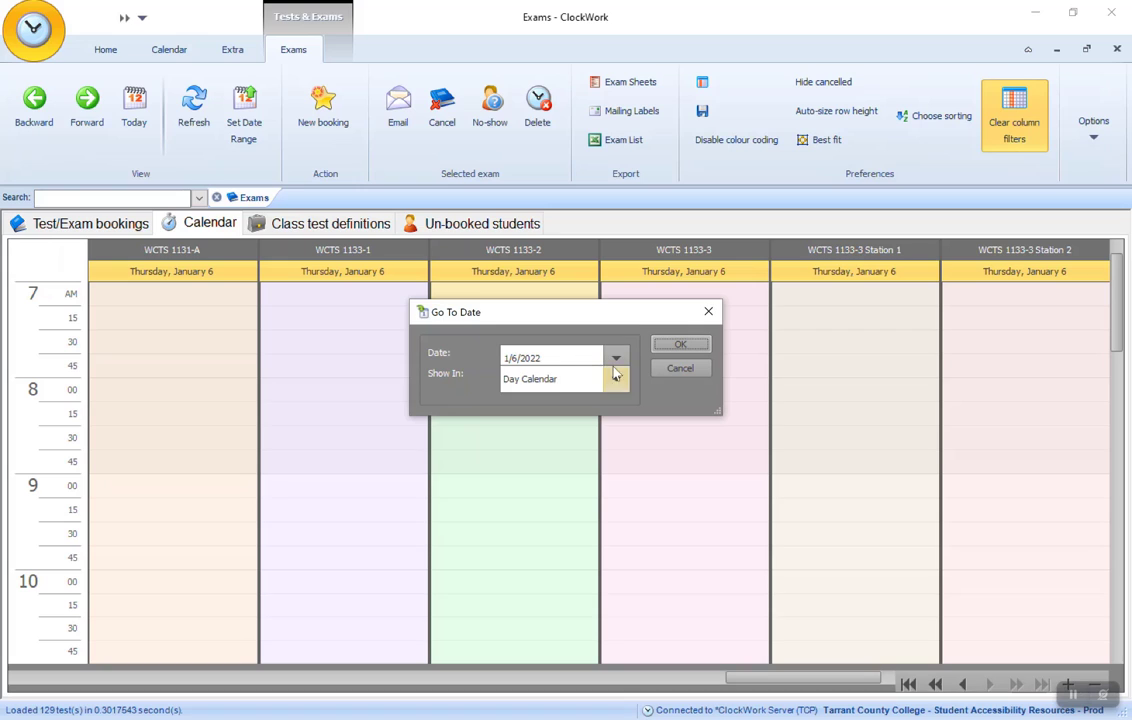
left_click(616, 358)
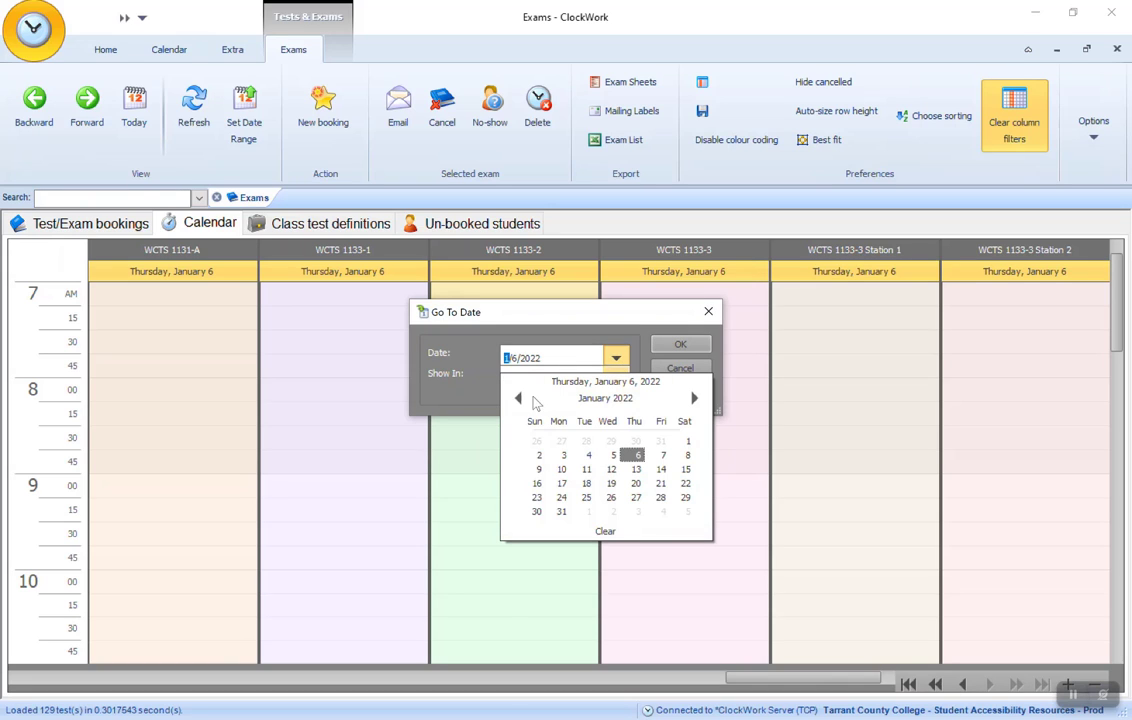
left_click(519, 399)
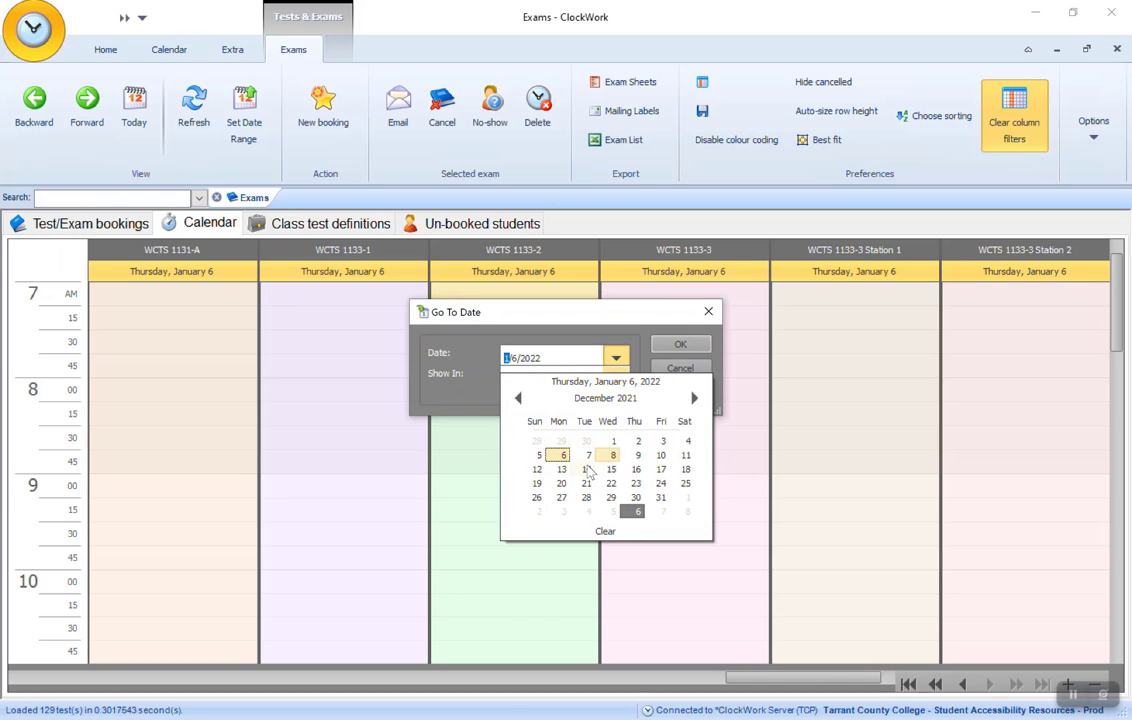
left_click(587, 471)
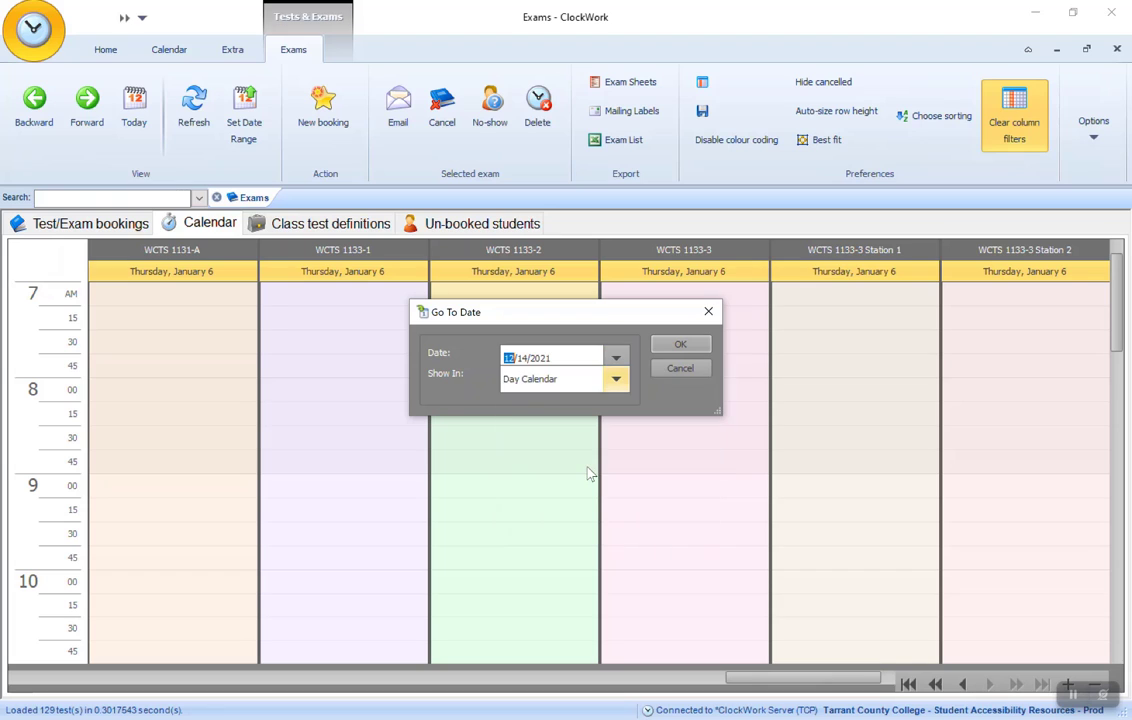
left_click(680, 346)
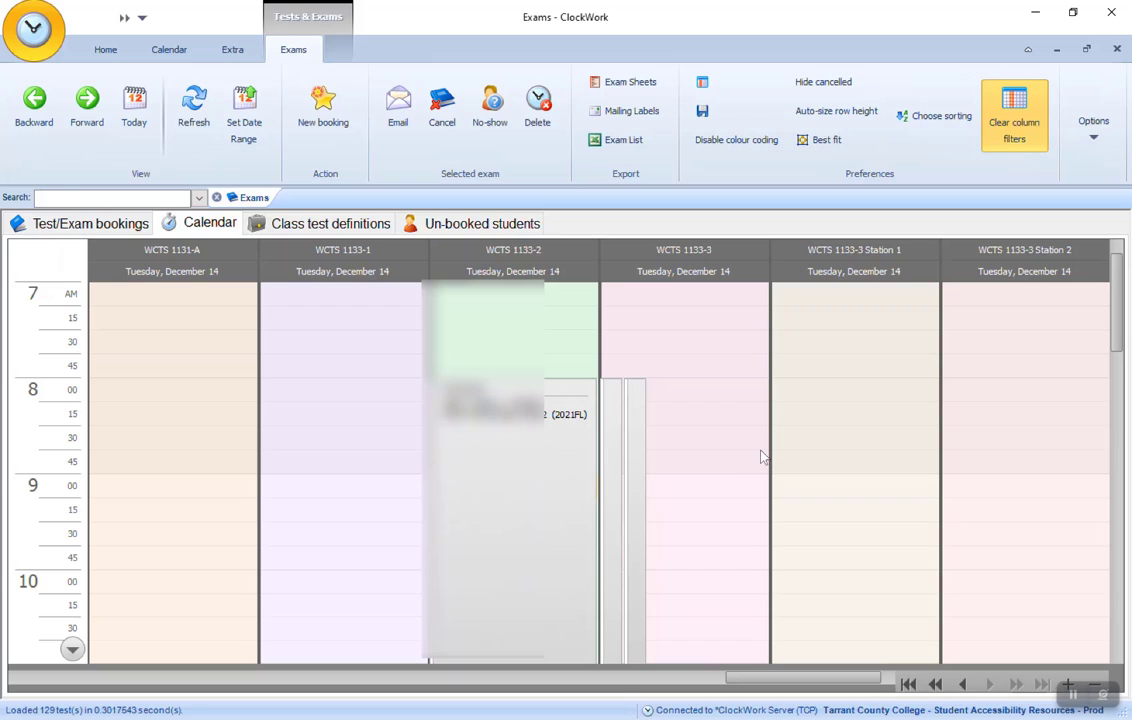
scroll(760, 457, "down", 1)
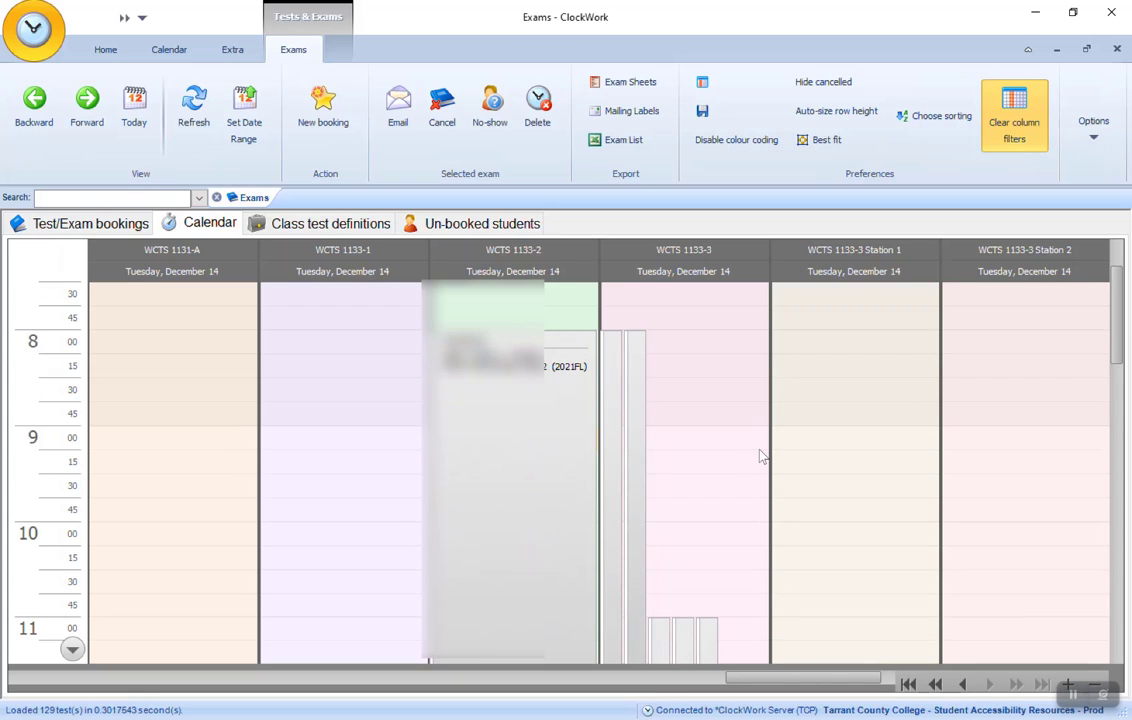
scroll(760, 457, "down", 3)
scroll(760, 457, "down", 3)
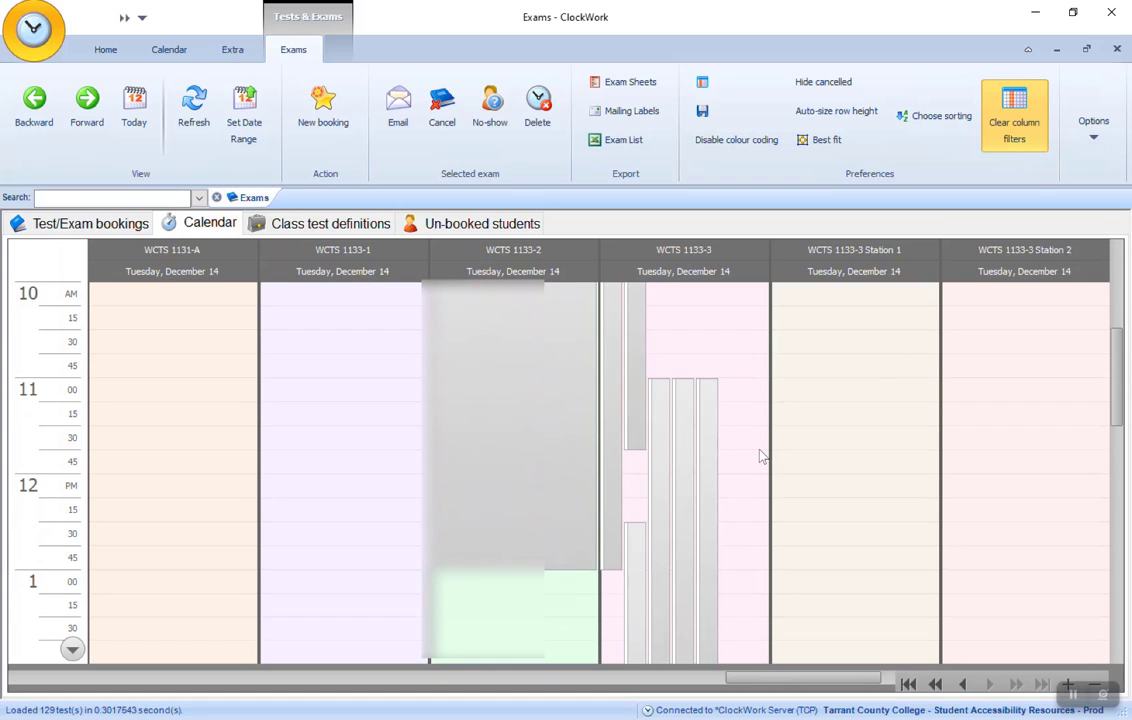
scroll(760, 457, "up", 3)
scroll(760, 457, "up", 4)
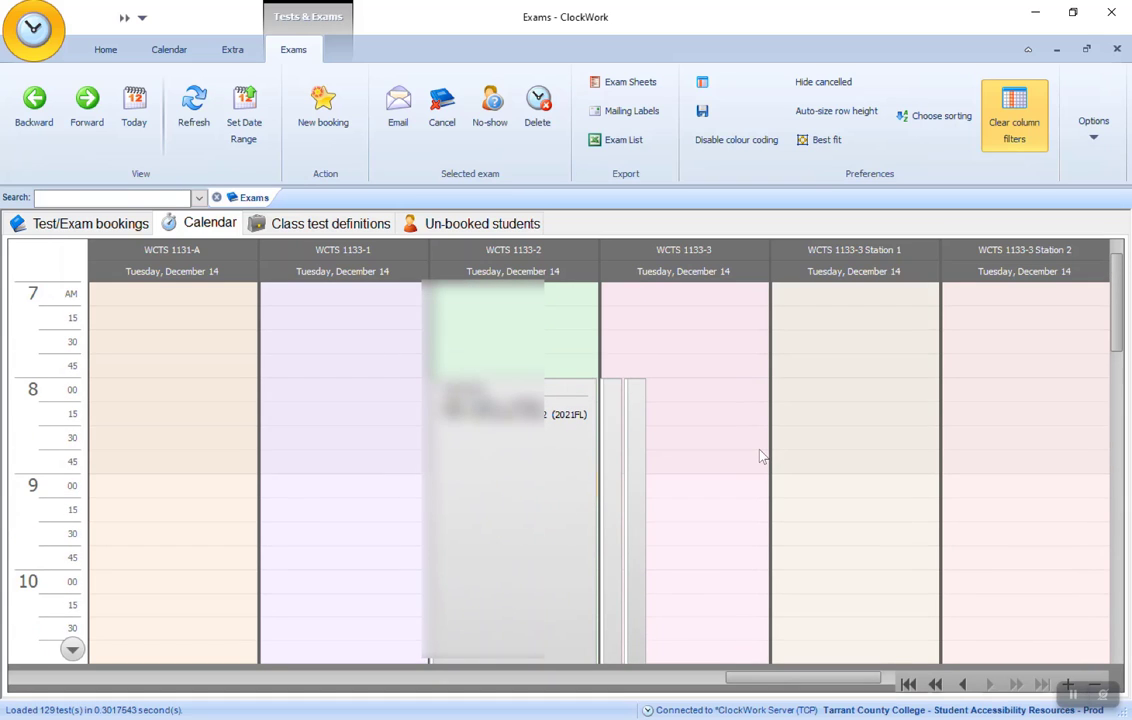
left_click(1072, 695)
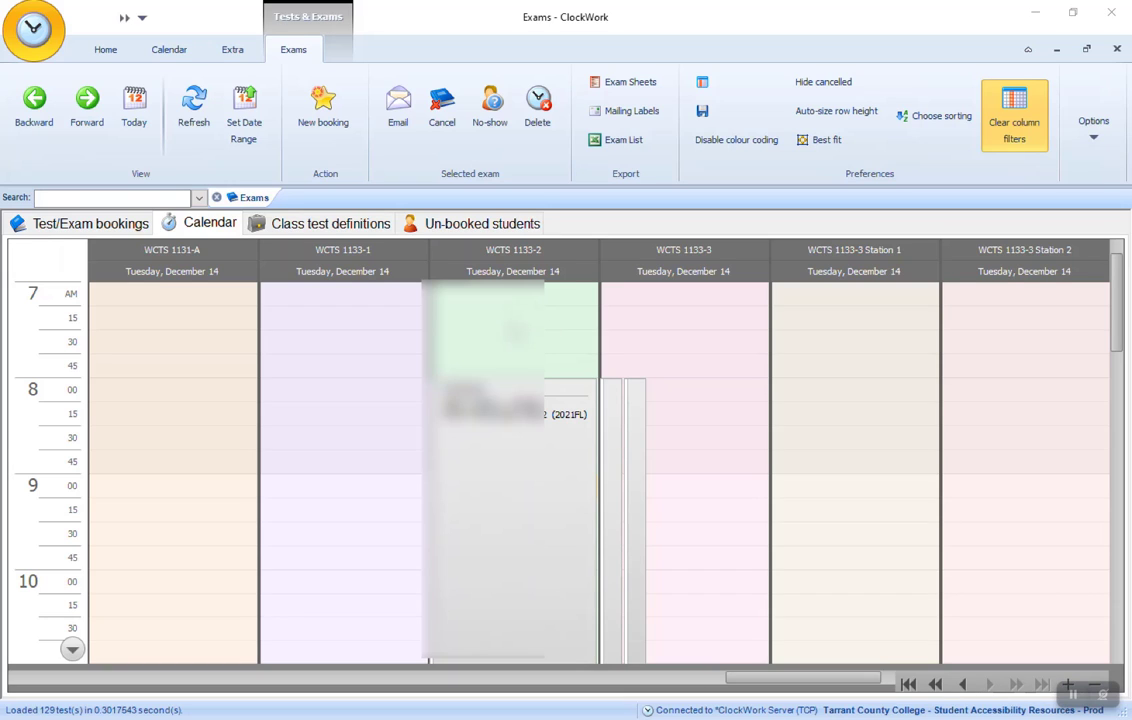
- Return the exam calendar to today's date
right_click(517, 323)
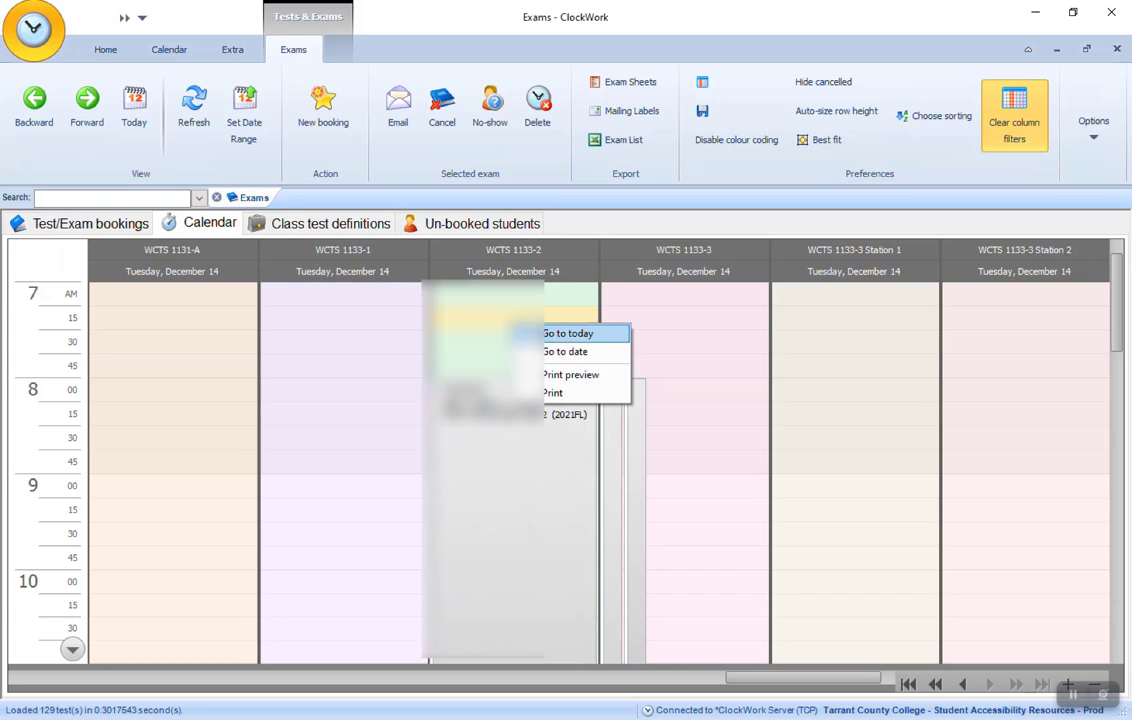
left_click(534, 335)
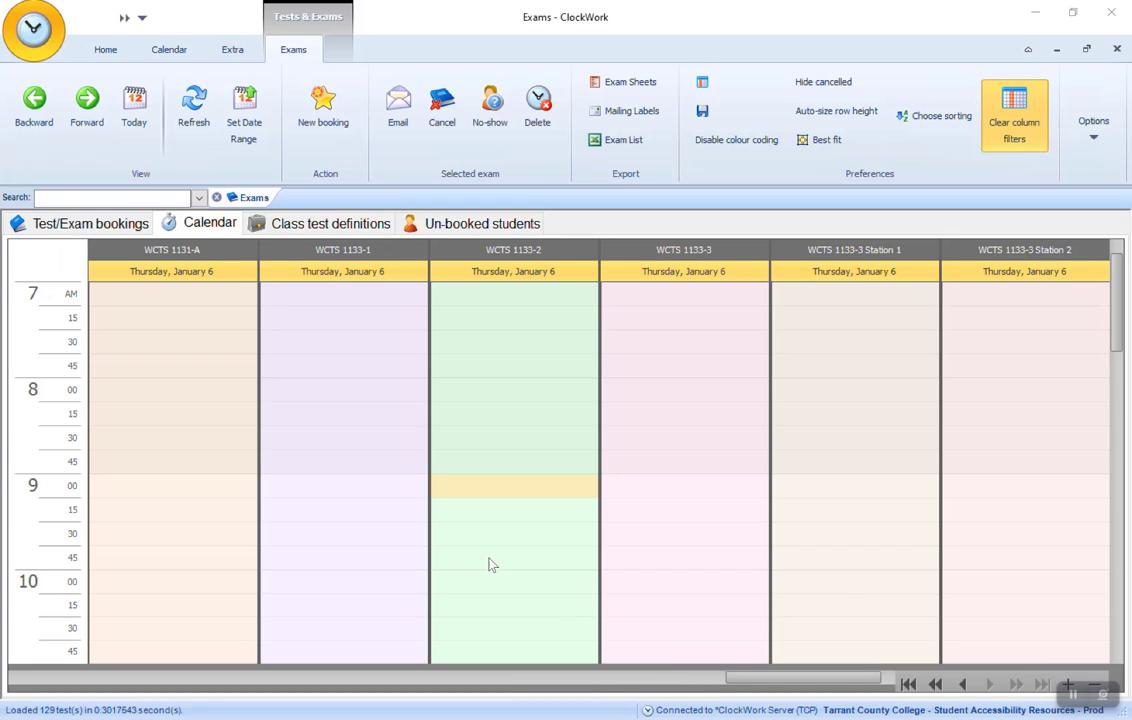
- Start a new exam booking, select the student, and choose the HIST 1302 section 86039 course
left_click(322, 110)
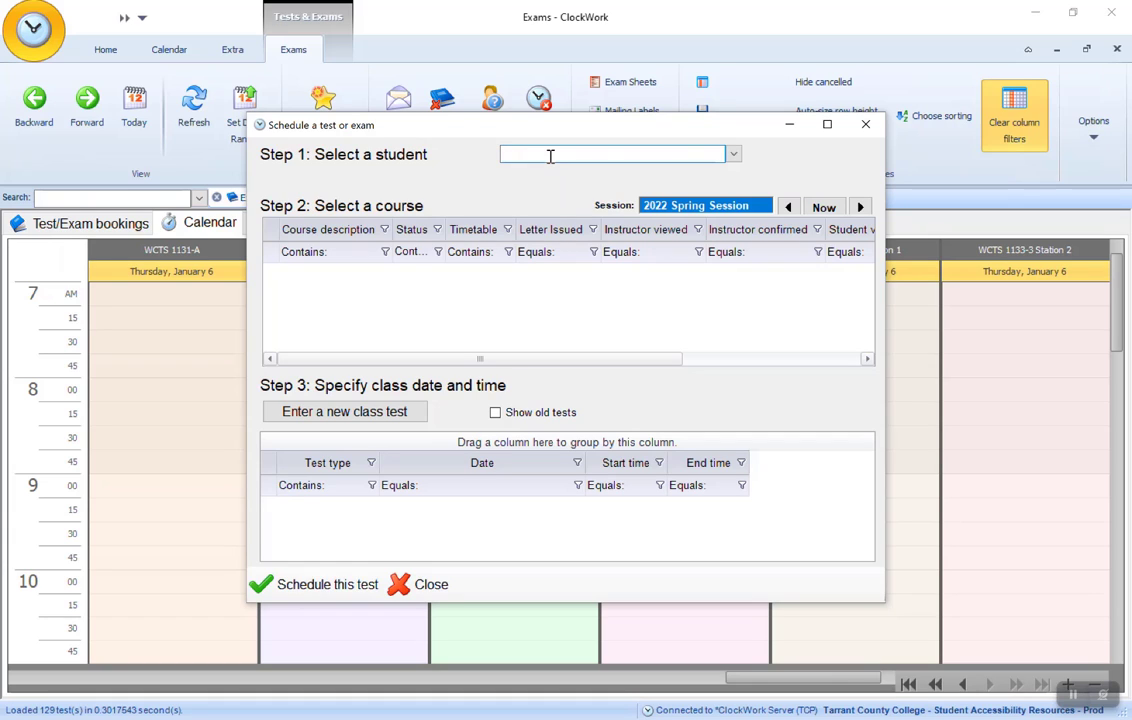
type("2")
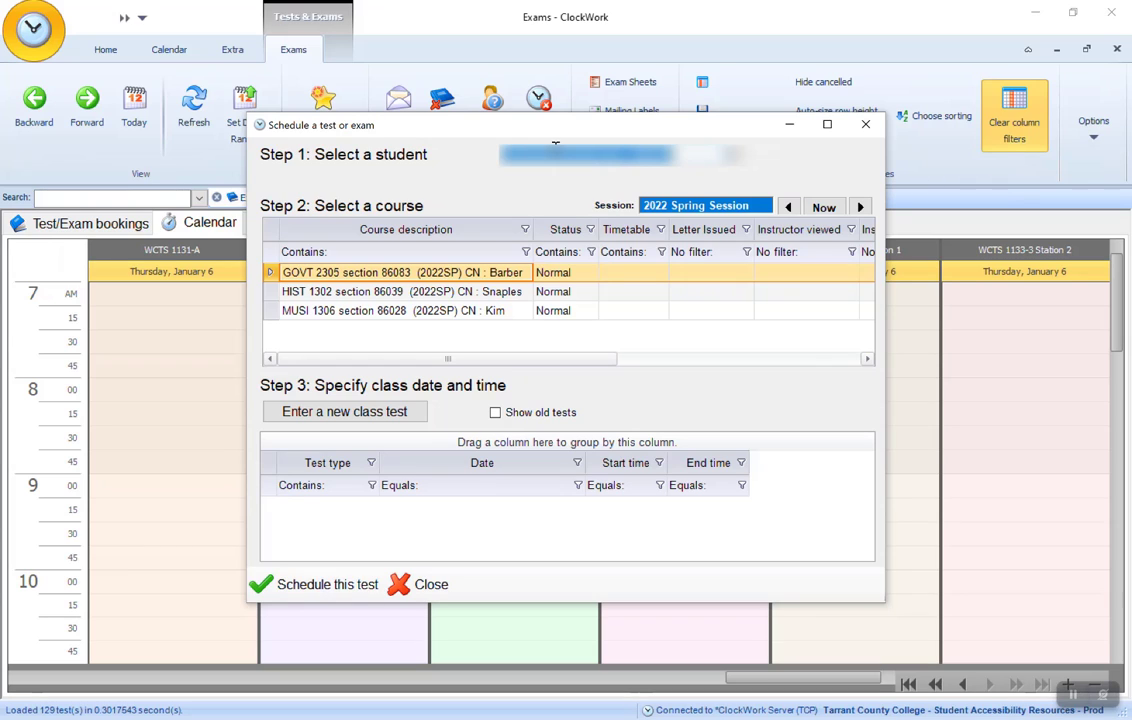
left_click(1074, 694)
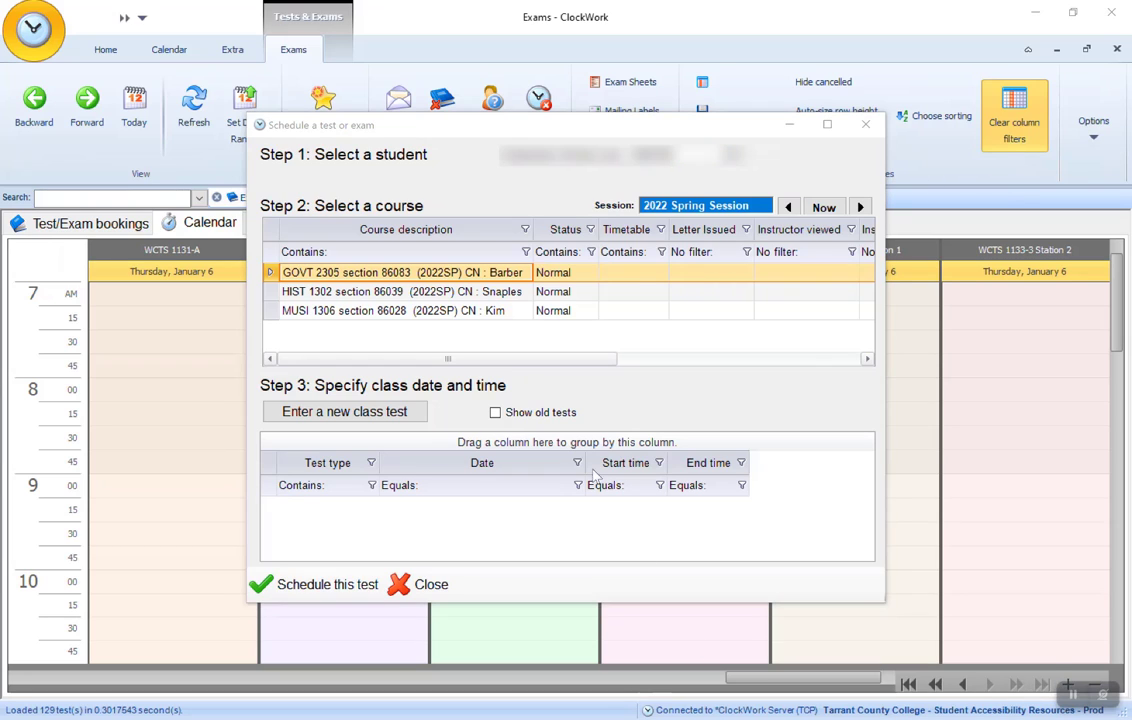
left_click(440, 292)
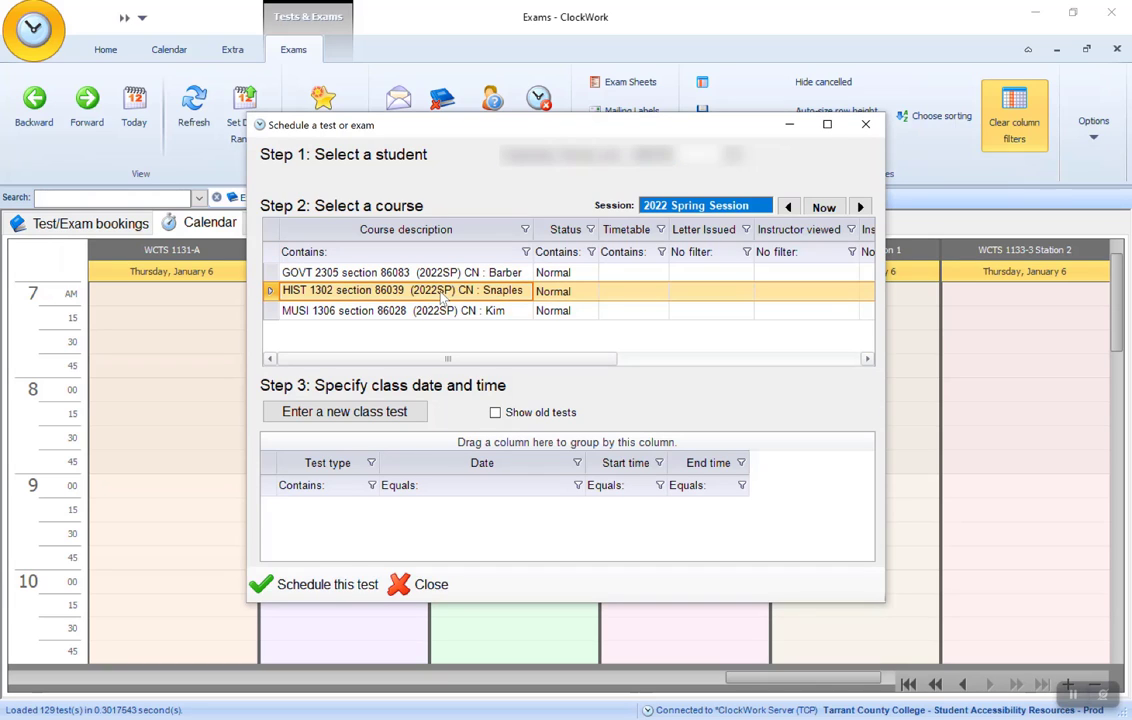
- Add a new class test for the course on January 13, 2022 from 8:00 AM to 9:20 AM and save it
left_click(373, 416)
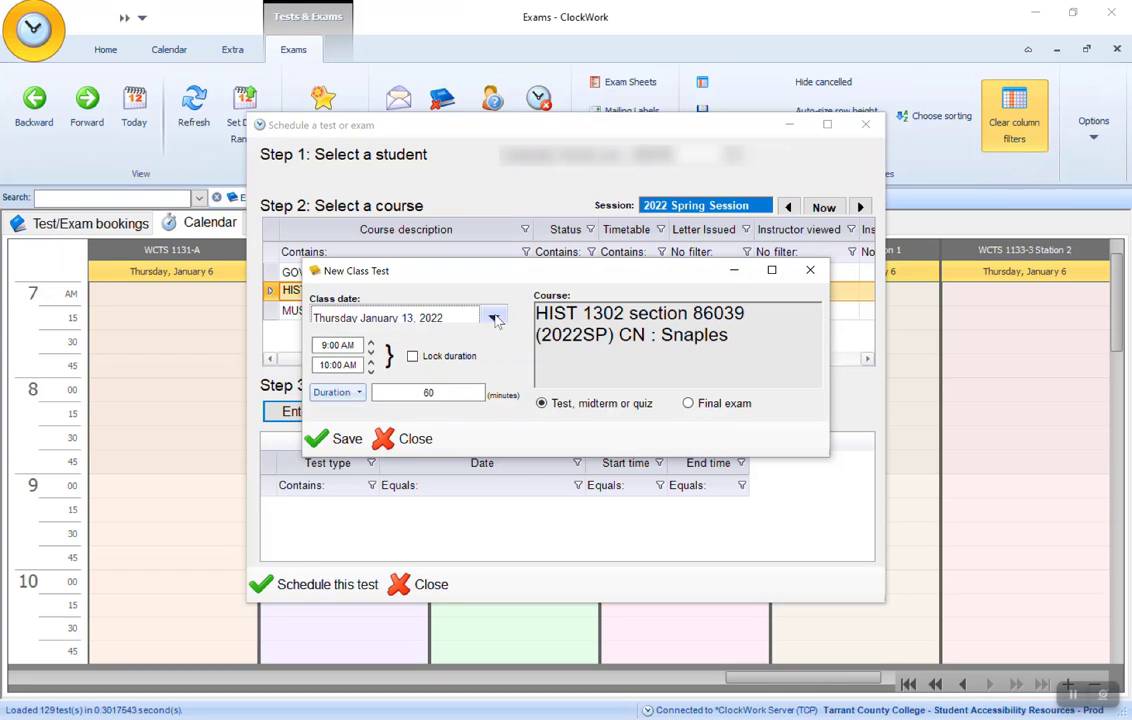
left_click(324, 345)
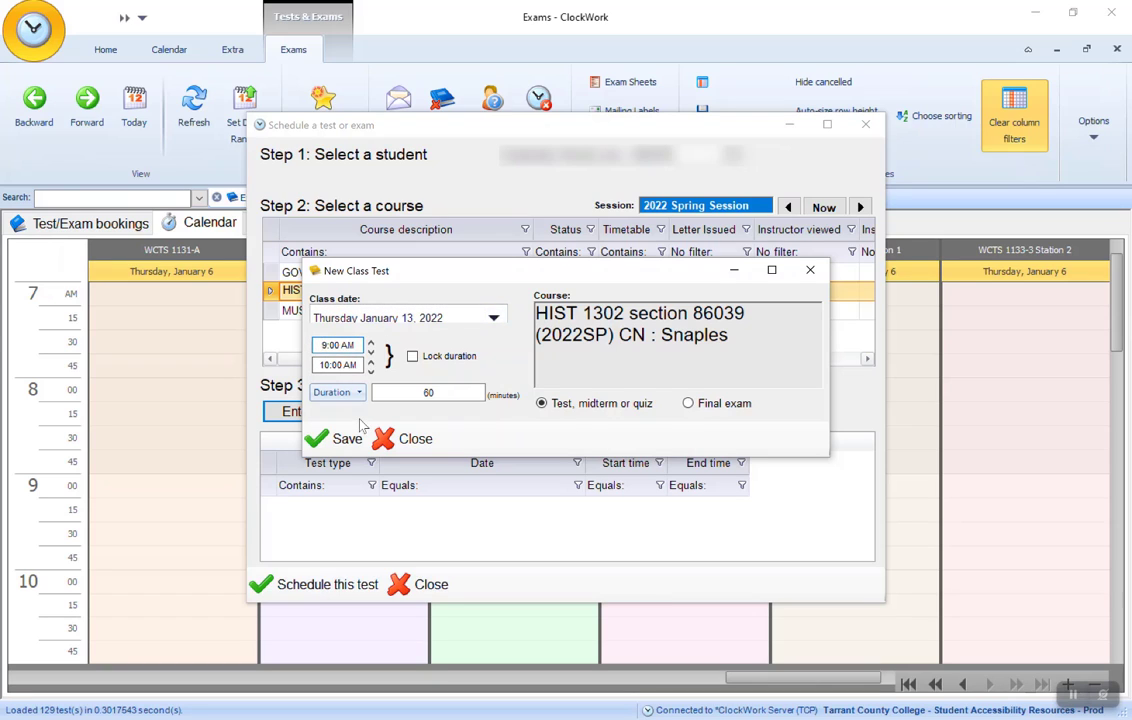
type("8")
left_click(338, 365)
left_click(330, 452)
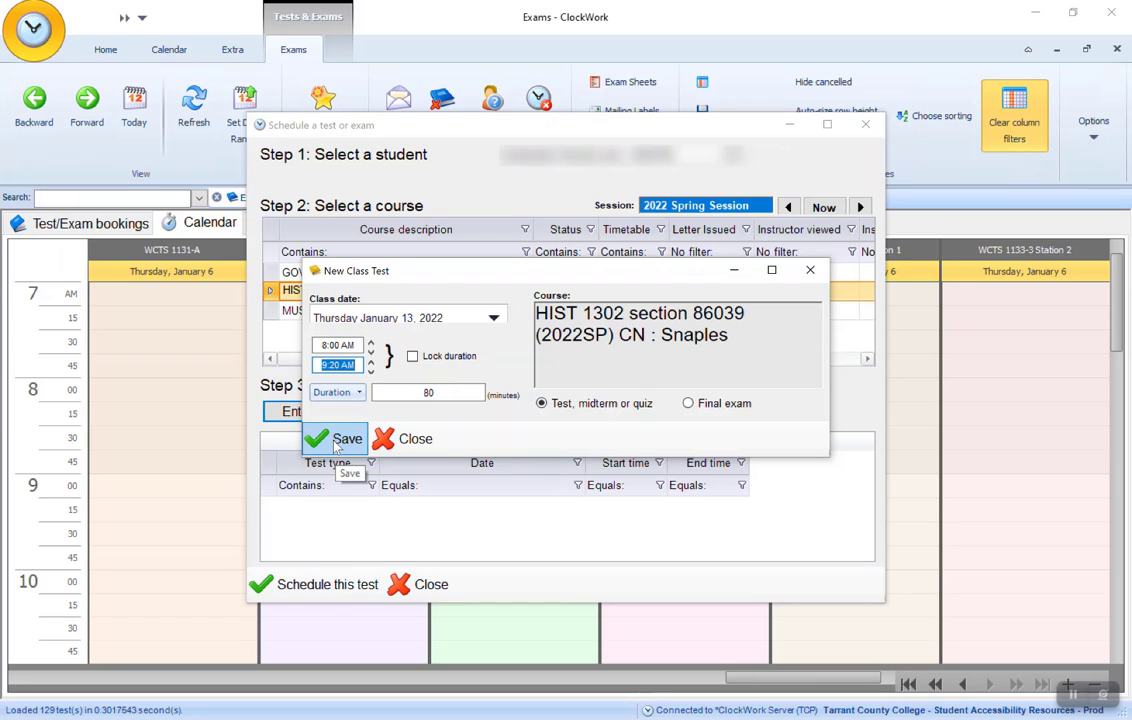
left_click(335, 447)
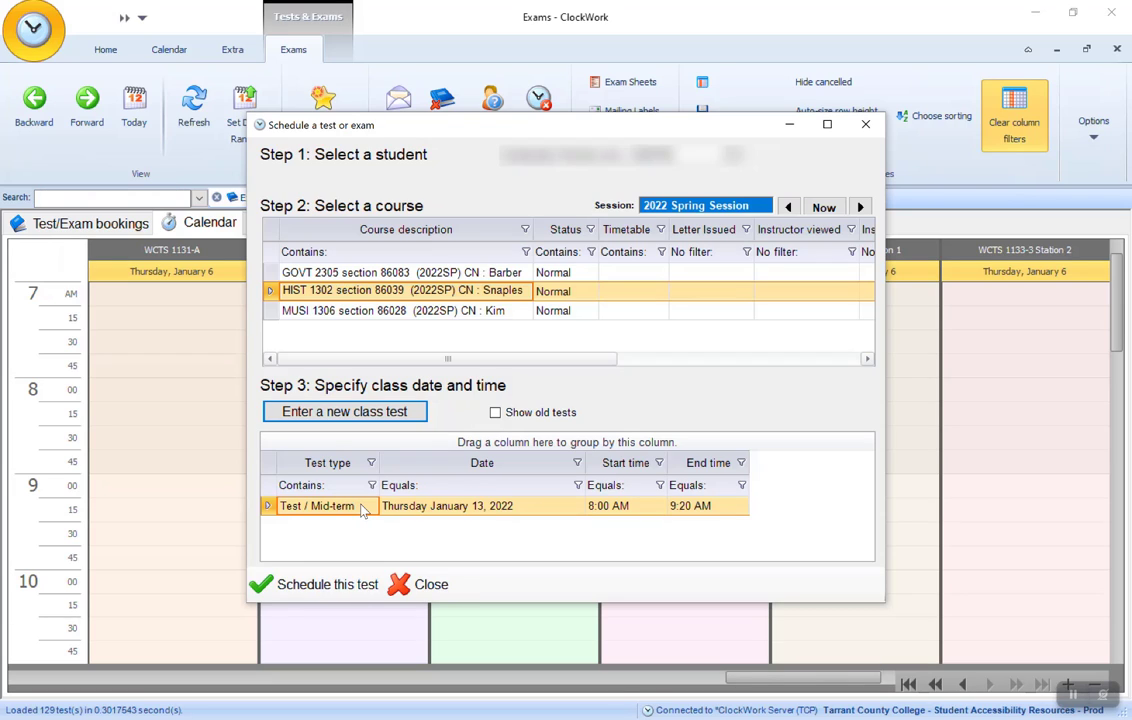
- Open the class test for booking, move its class date to January 7, 2022, and apply that date to the student's scheduled time
double_click(361, 507)
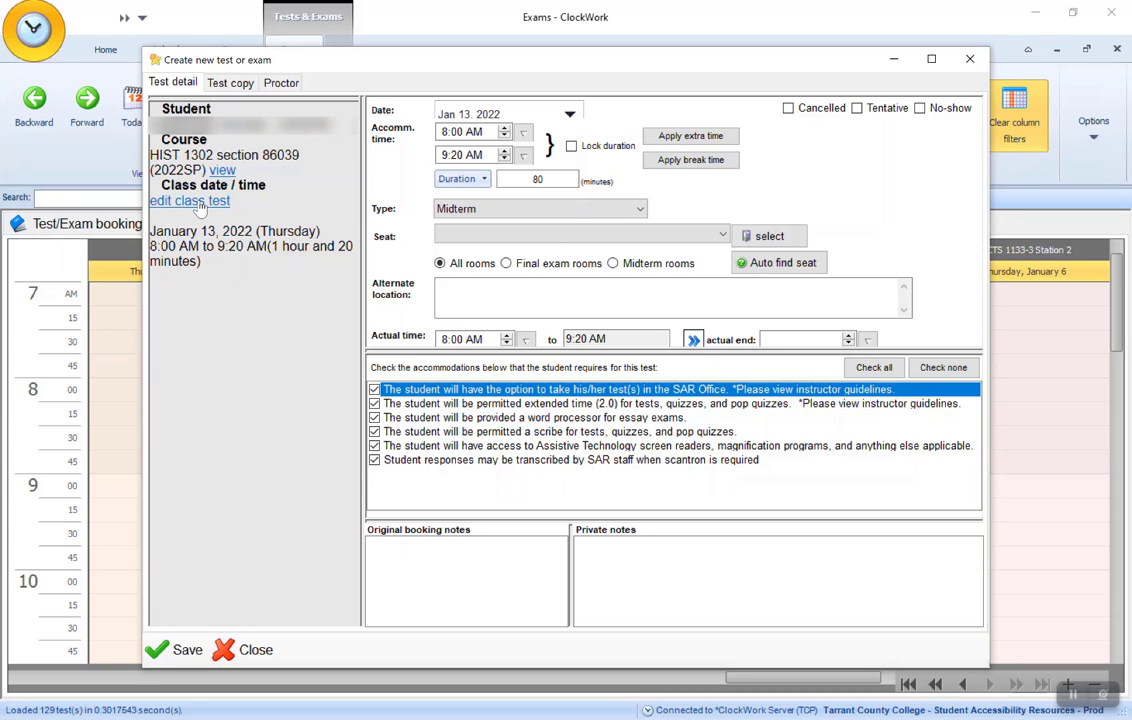
left_click(188, 201)
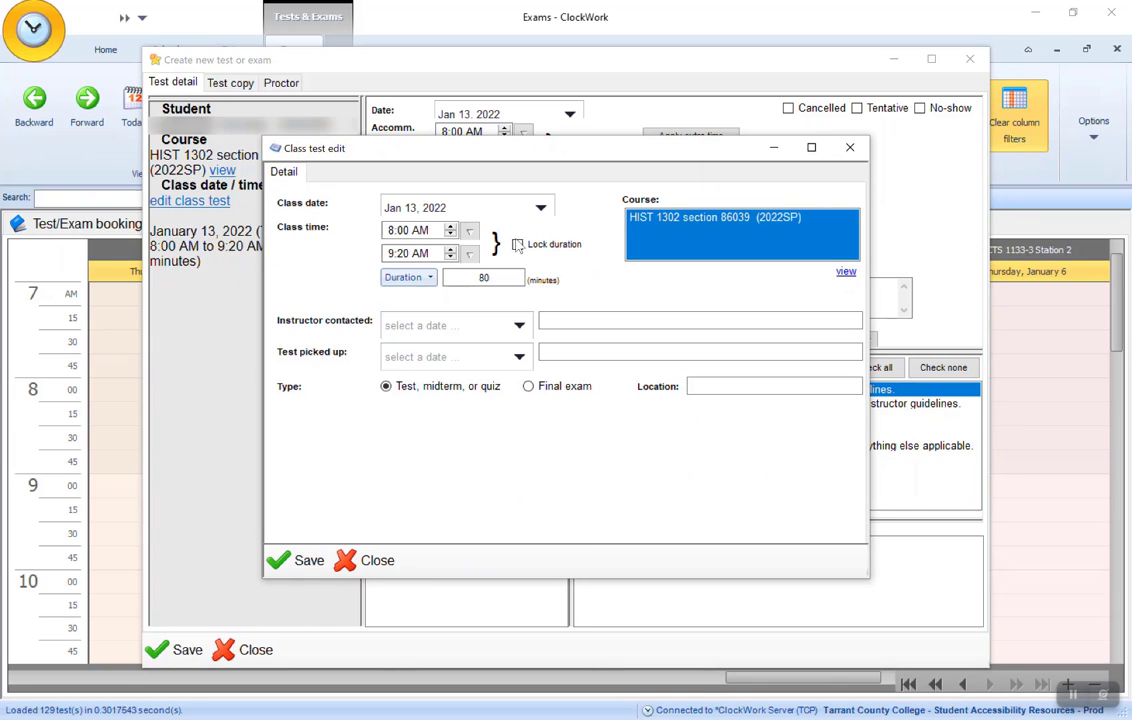
left_click(540, 207)
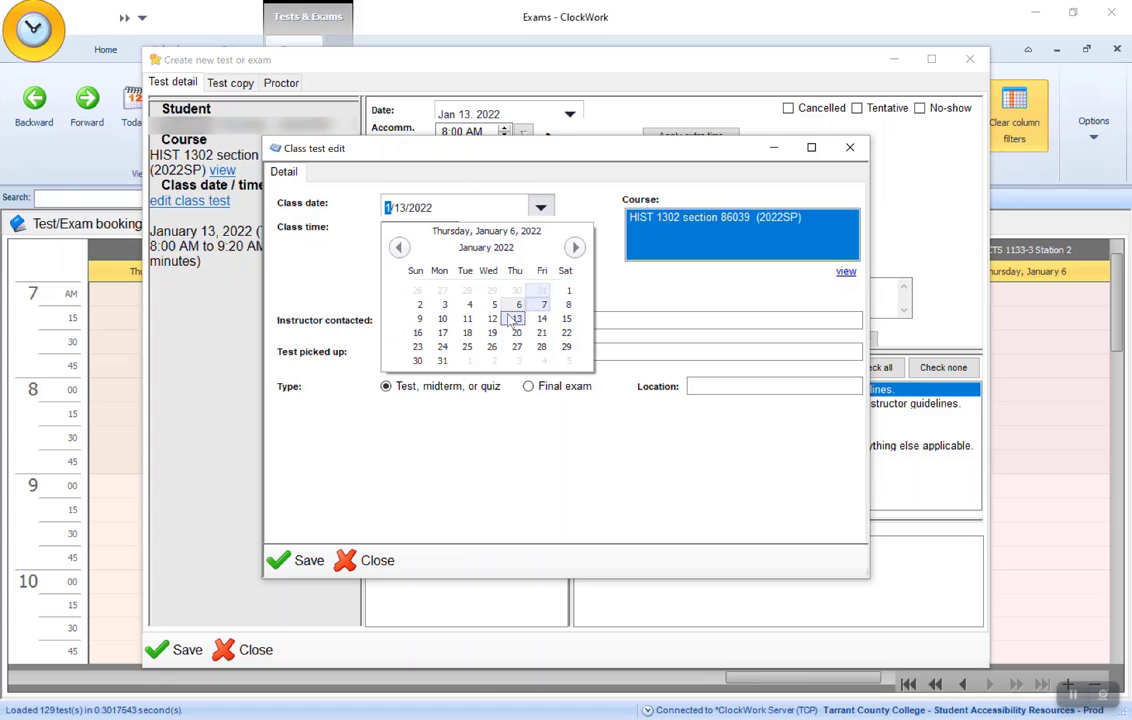
left_click(544, 305)
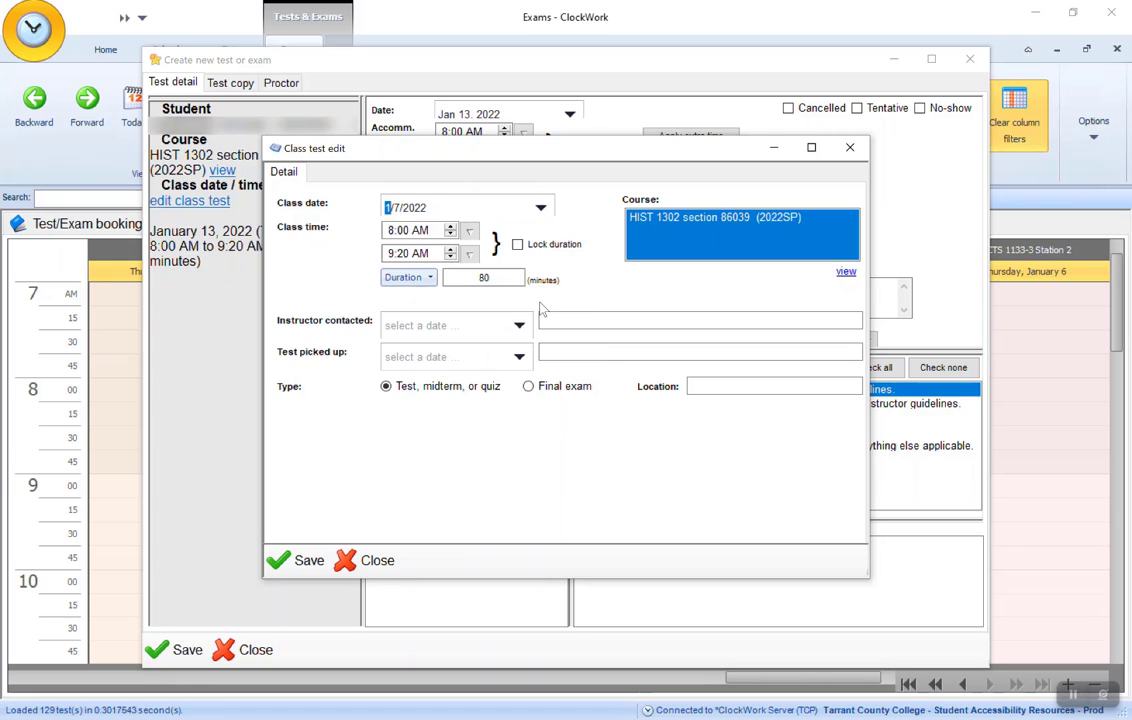
left_click(308, 564)
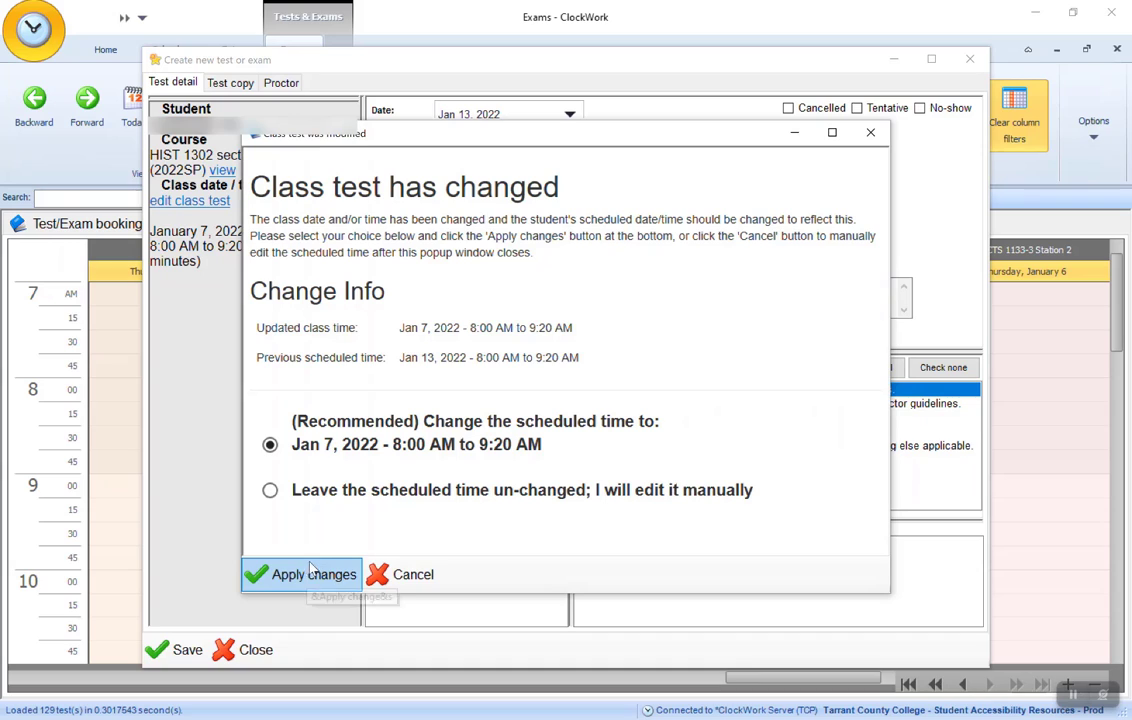
left_click(312, 499)
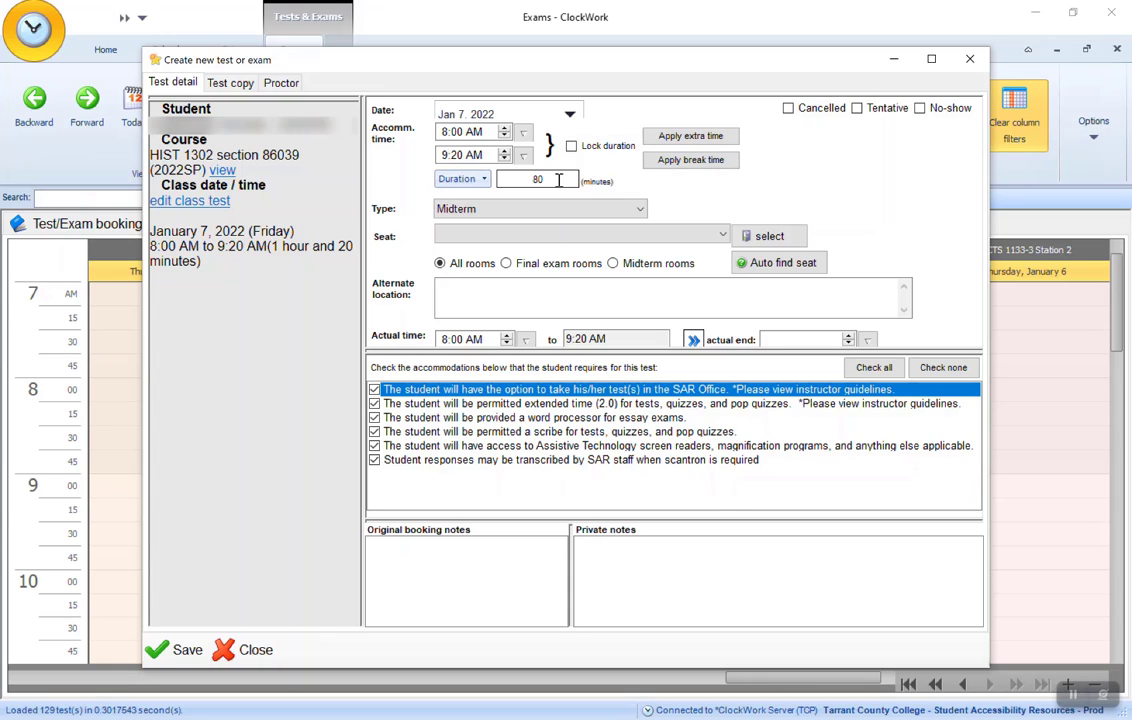
- Set the booking's duration to 160 minutes, its type to Test and its seat to WCTS 1133-1, and save the booking
double_click(559, 180)
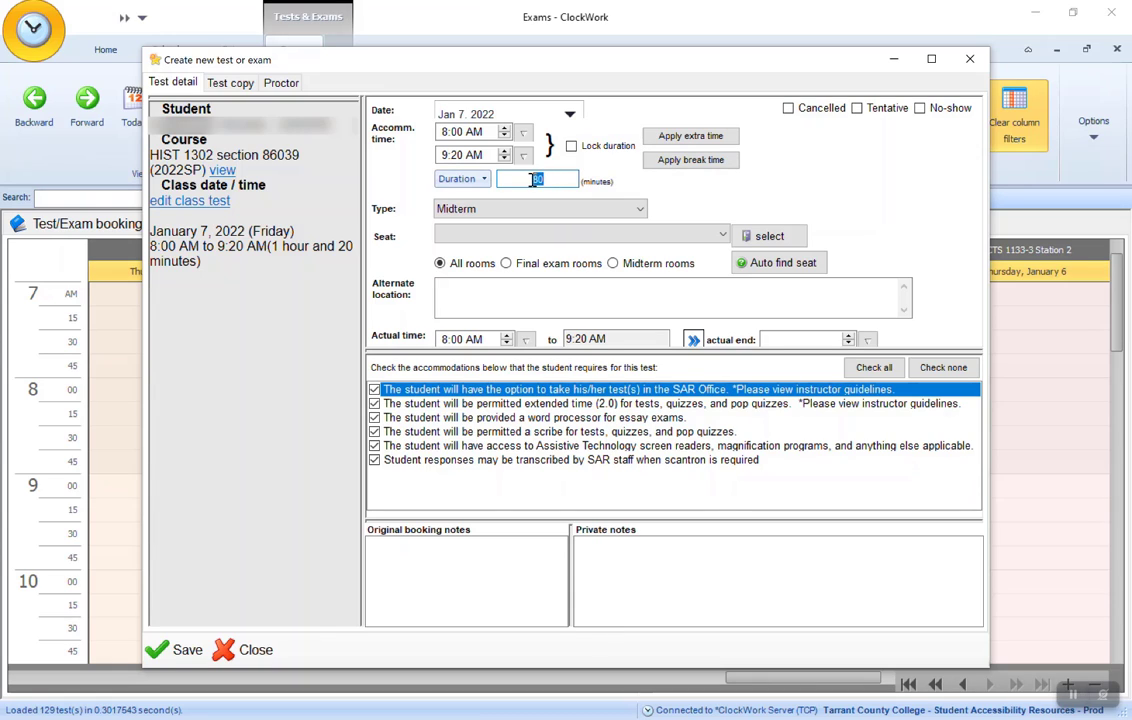
type("160")
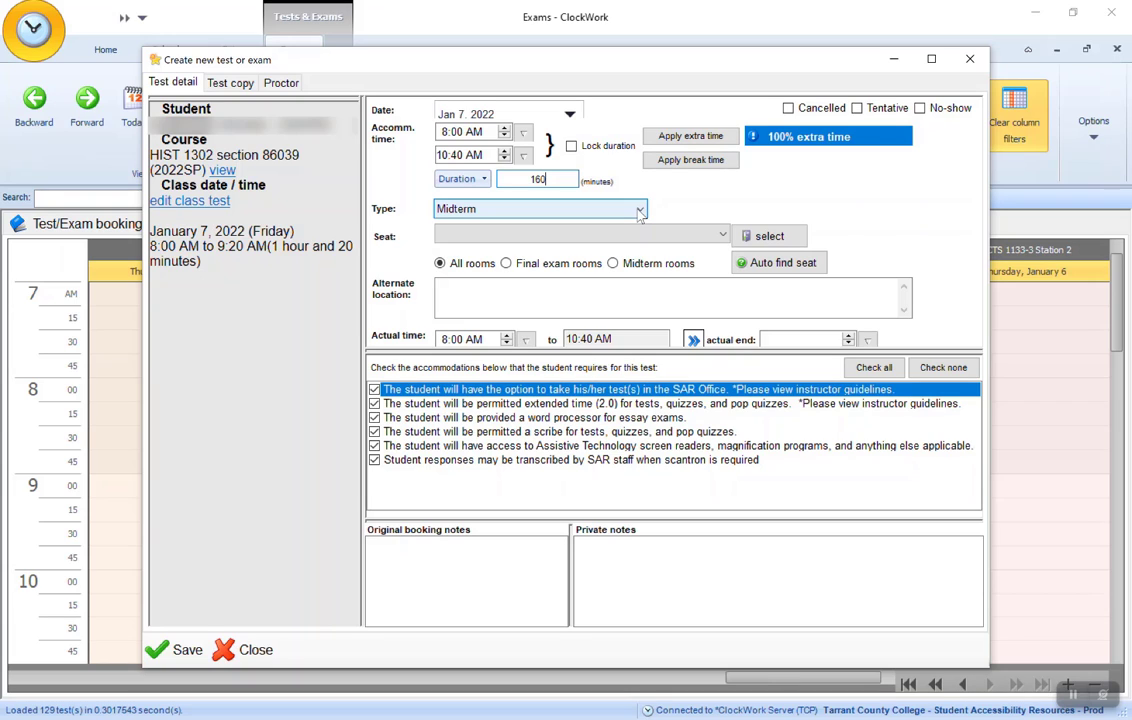
left_click(639, 211)
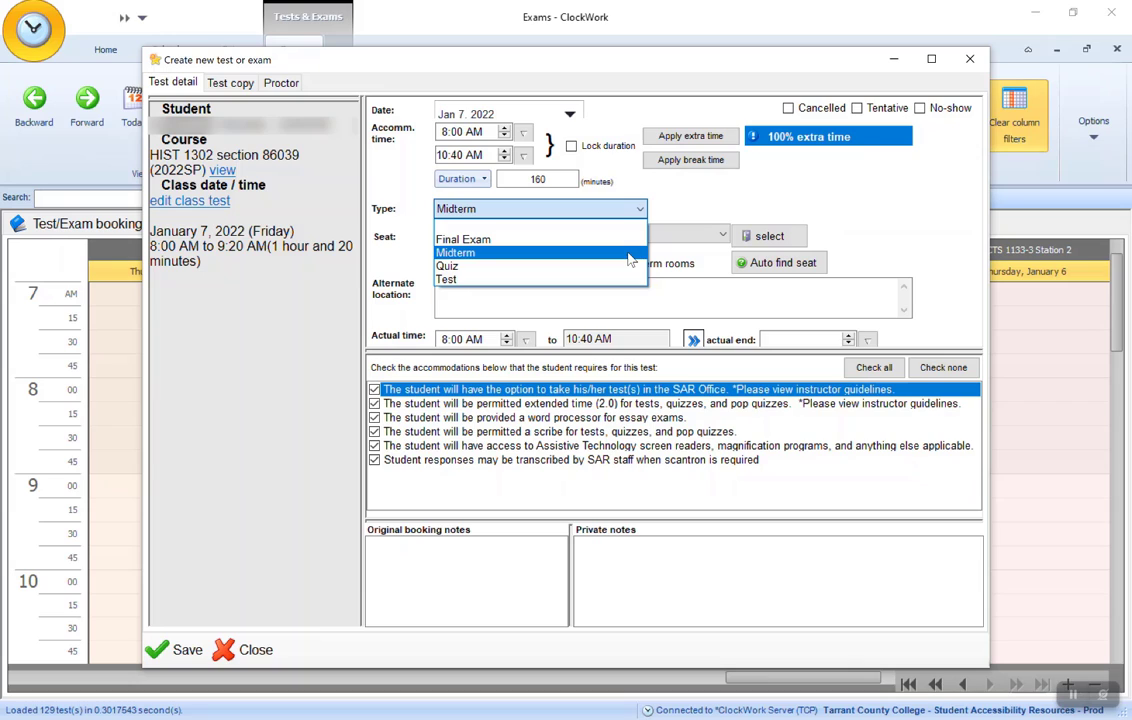
left_click(610, 279)
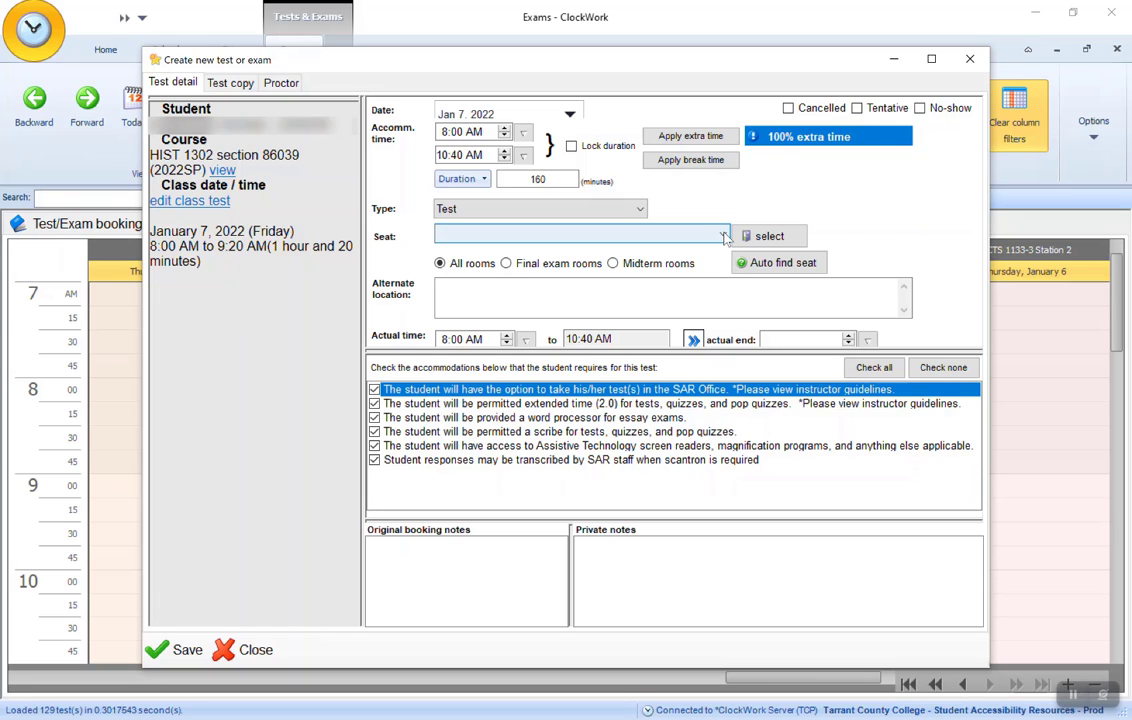
left_click(724, 236)
left_click(465, 622)
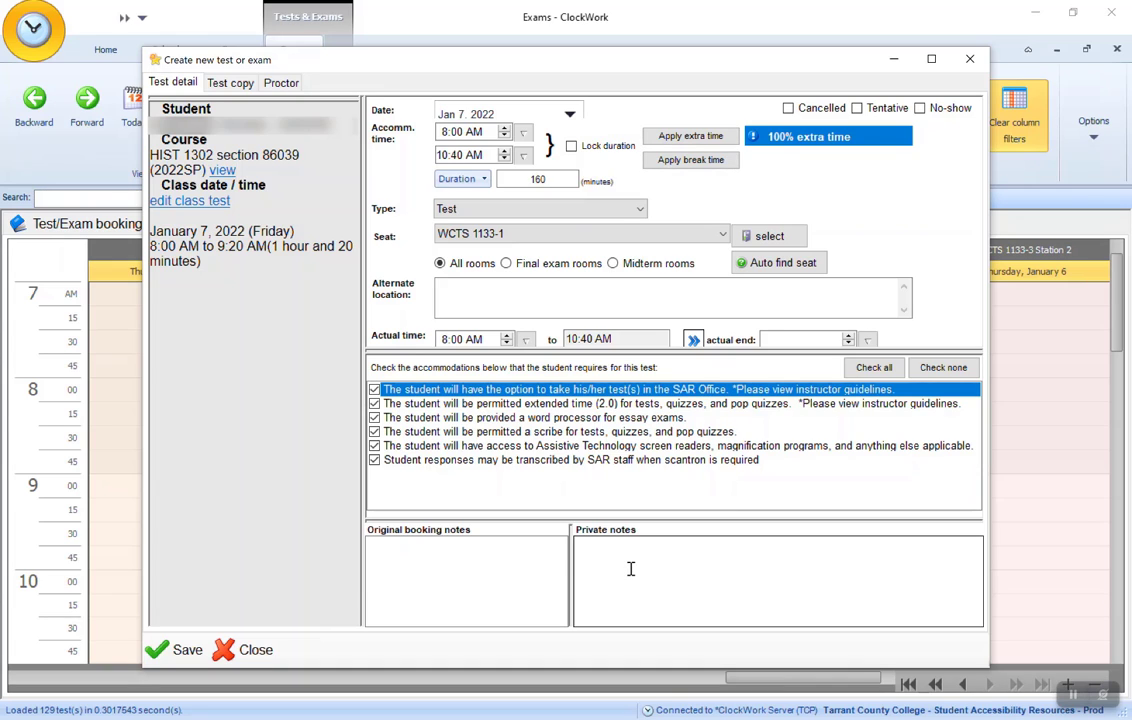
left_click(178, 650)
- Show the test and exam bookings list and set its date range to January 7, 2022 for both start and end
left_click(115, 224)
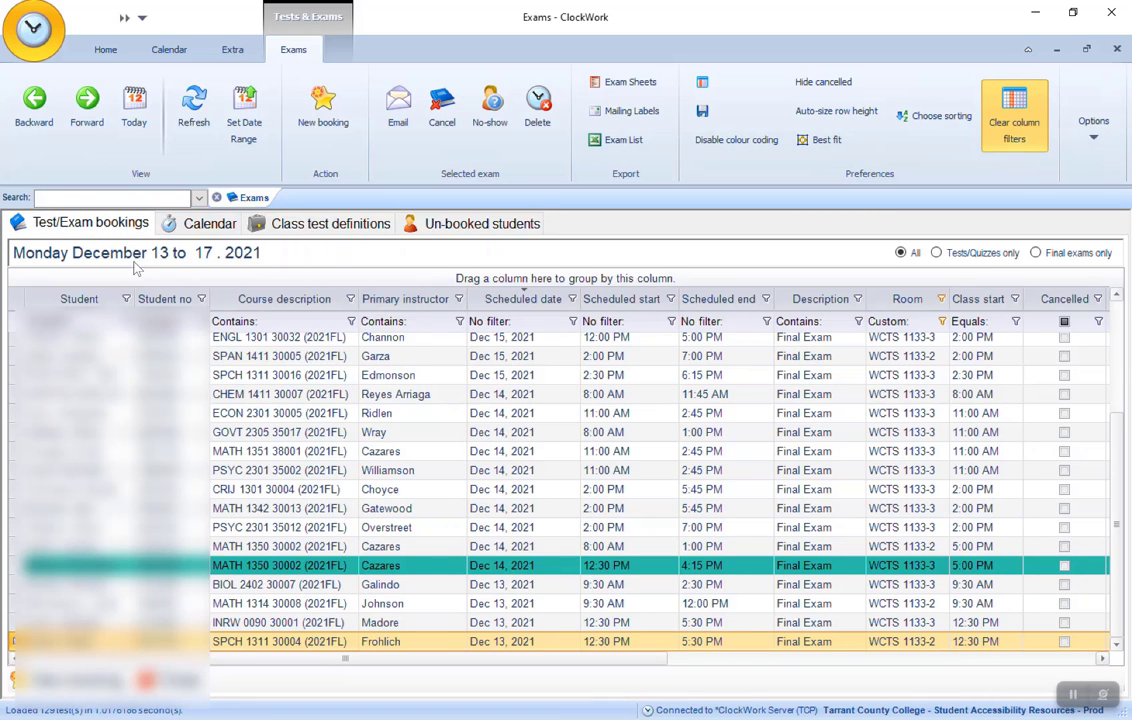
left_click(283, 259)
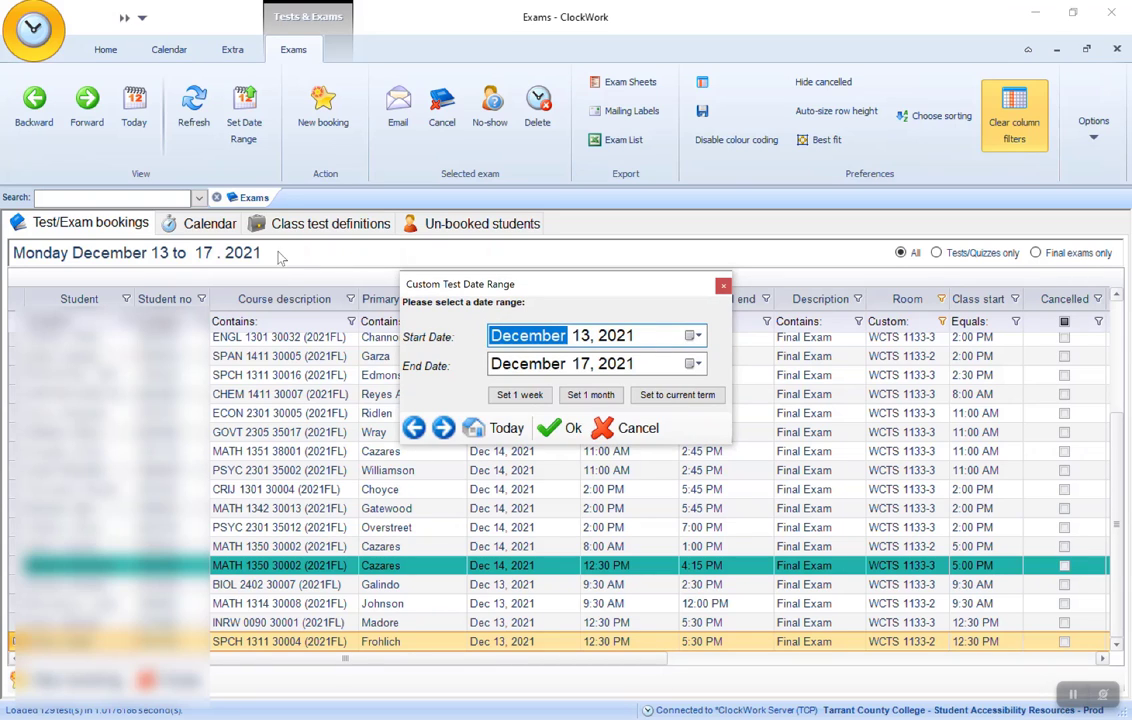
left_click(692, 336)
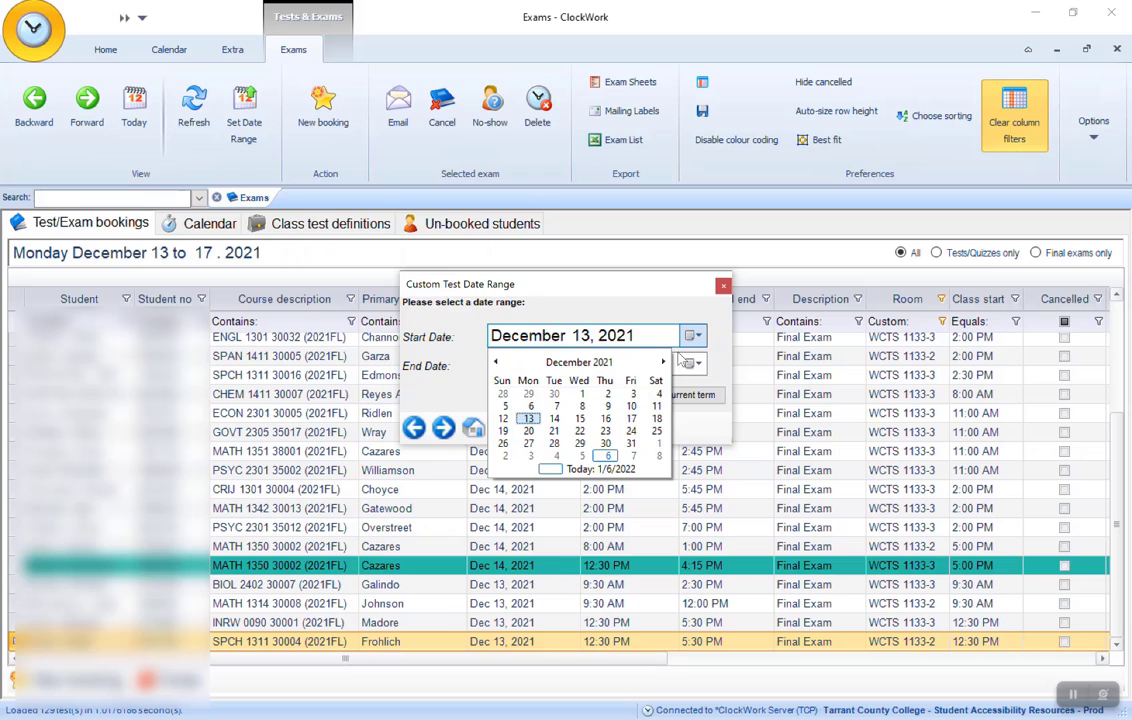
left_click(634, 458)
left_click(697, 365)
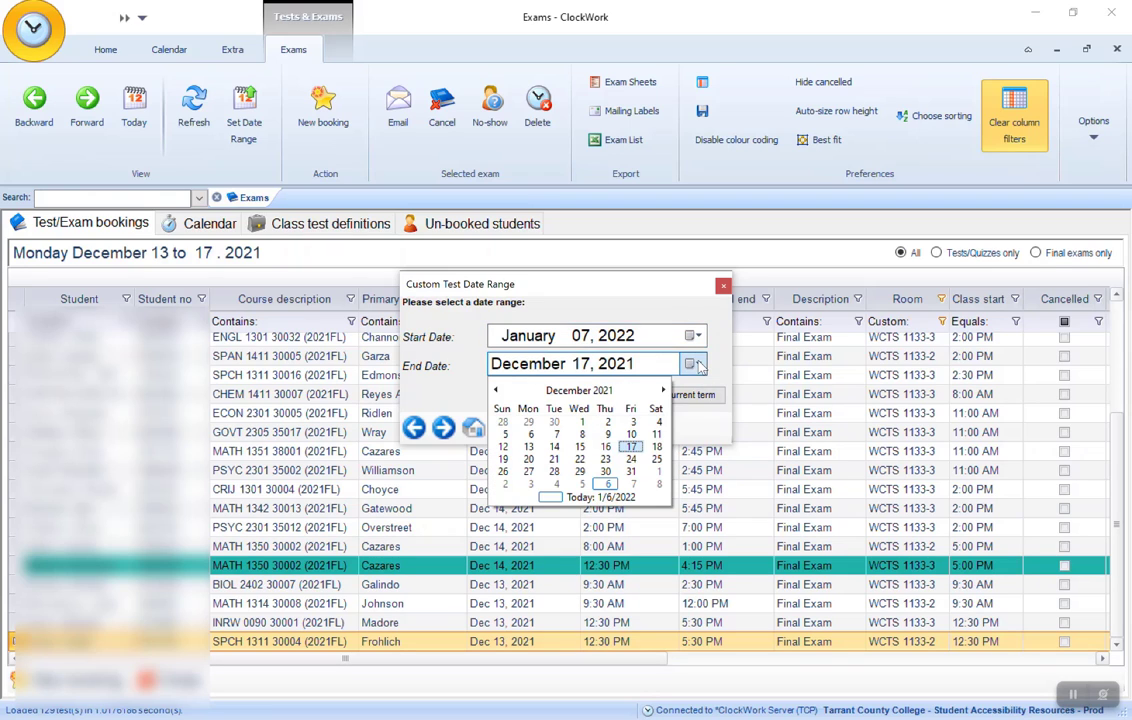
left_click(633, 484)
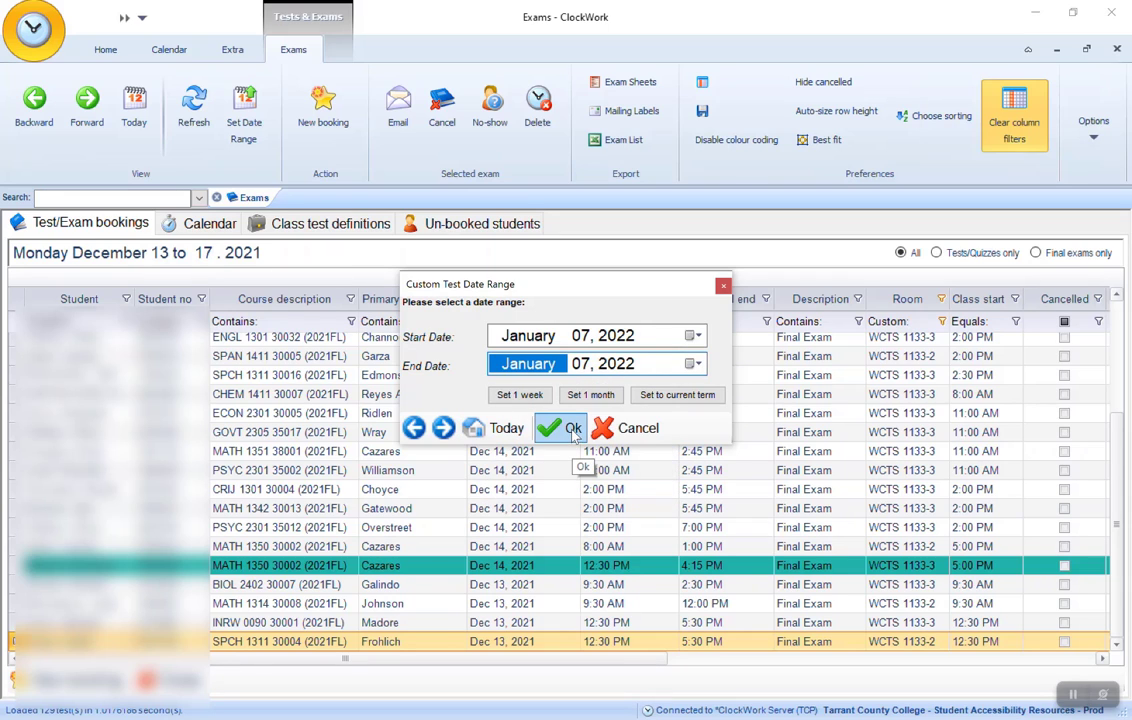
left_click(573, 428)
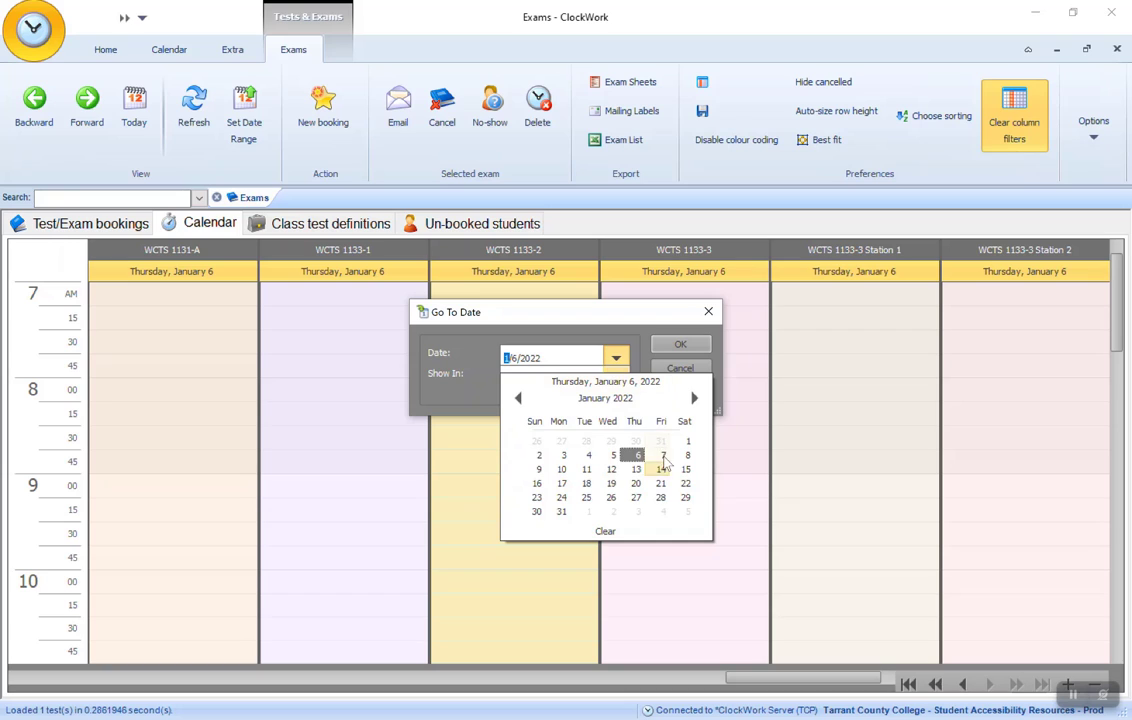
- Go to January 7, 2022 in the Day Calendar and select the HIST 1302 booking in room WCTS 1133-1
left_click(663, 455)
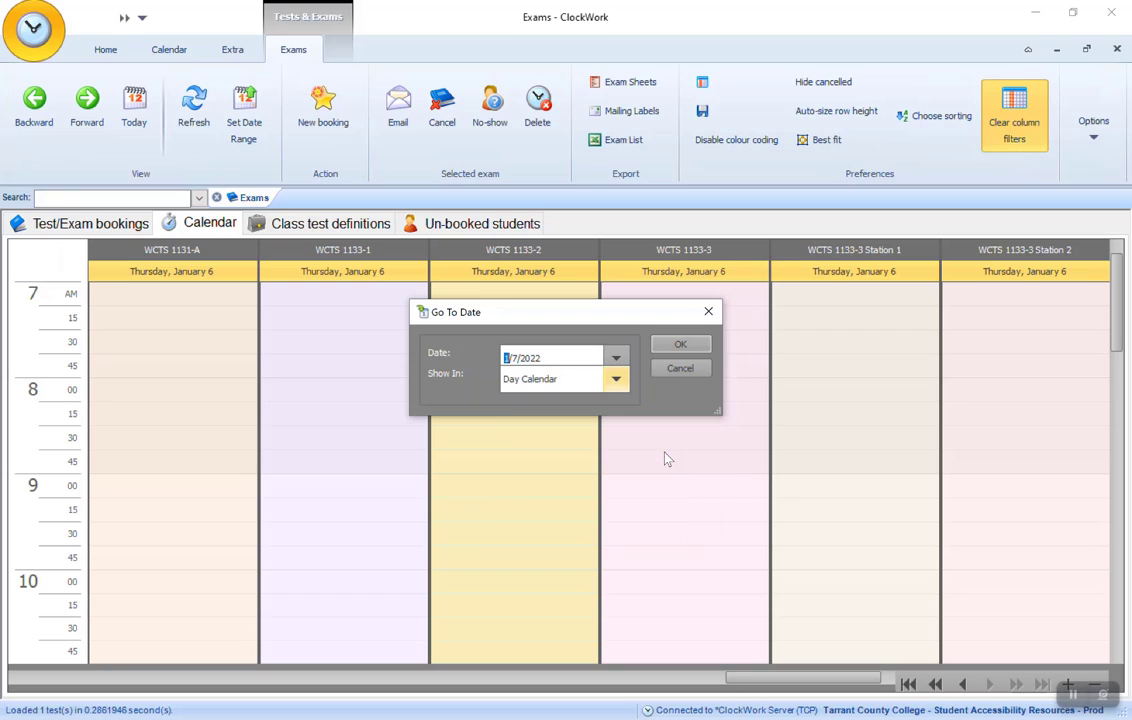
left_click(692, 348)
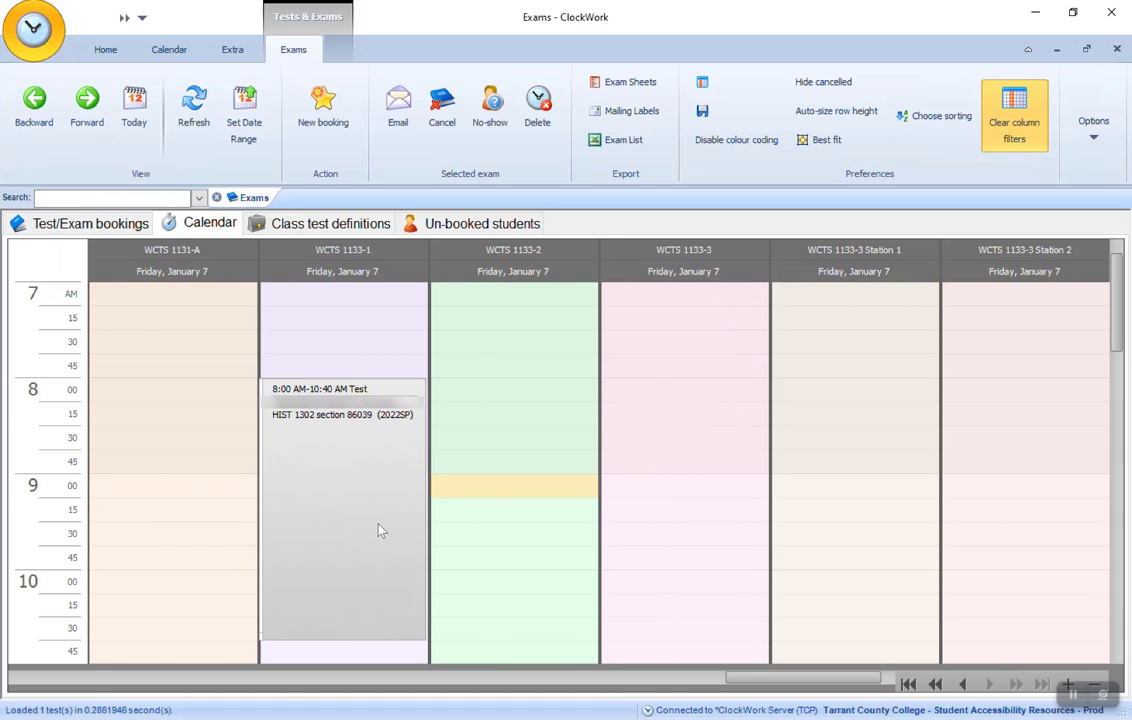
left_click(350, 472)
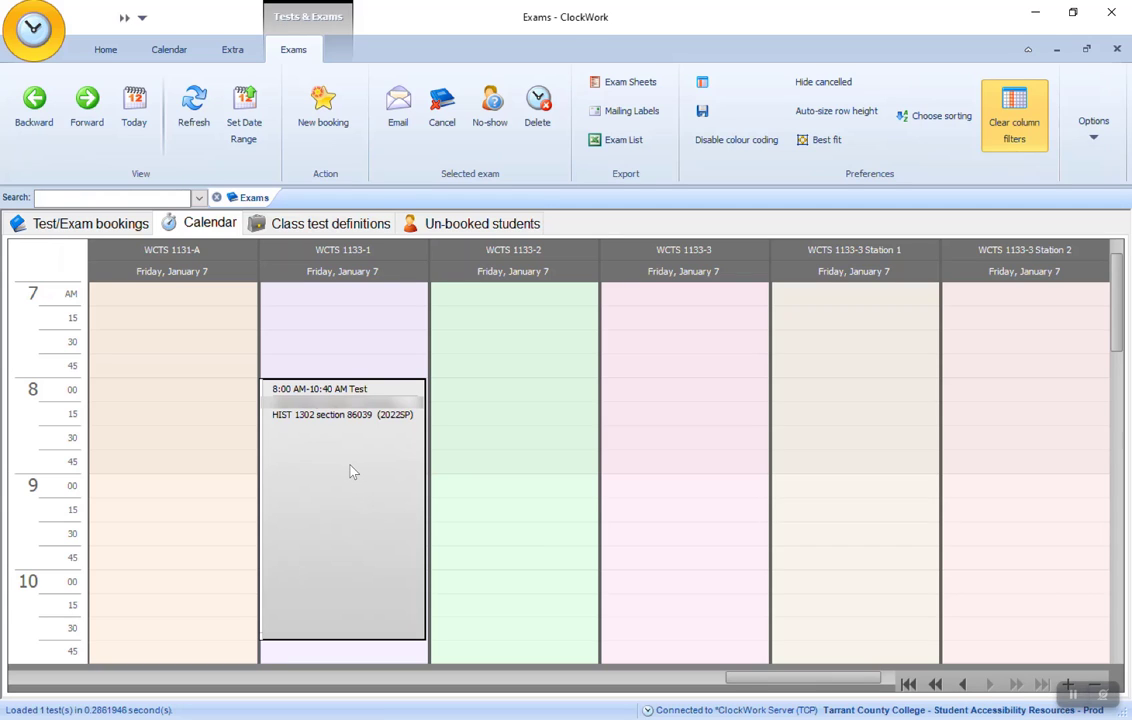
- Open the HIST 1302 booking and clear its instructor warning by marking the test information as submitted
double_click(350, 472)
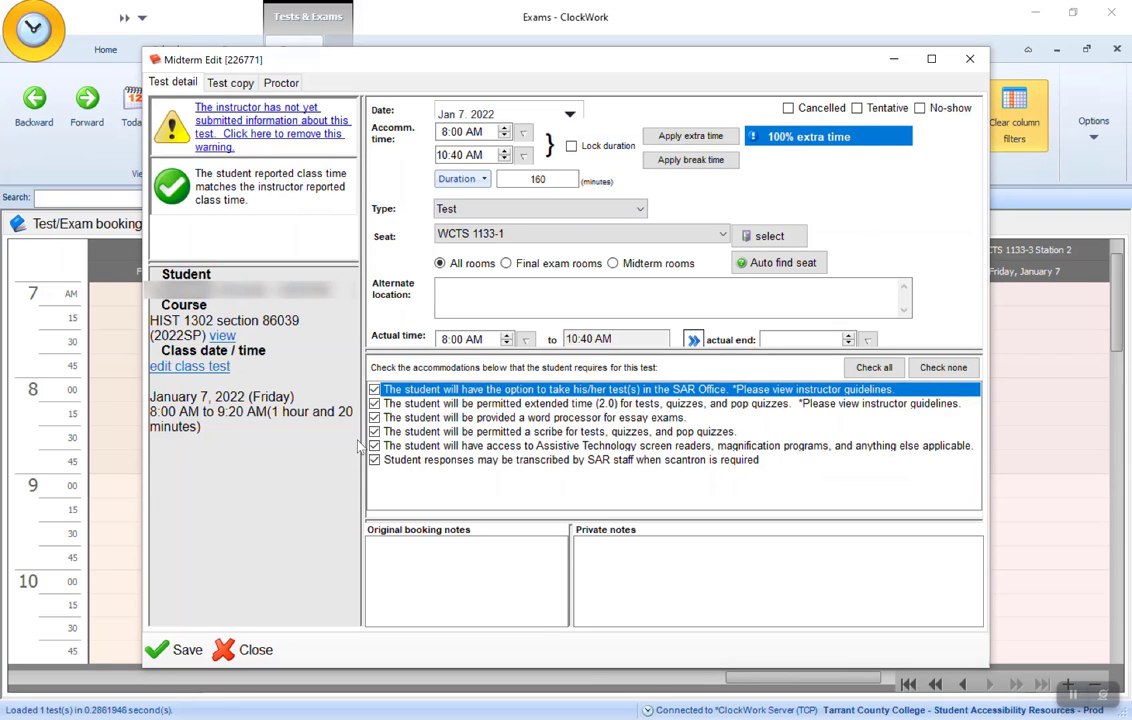
left_click(226, 126)
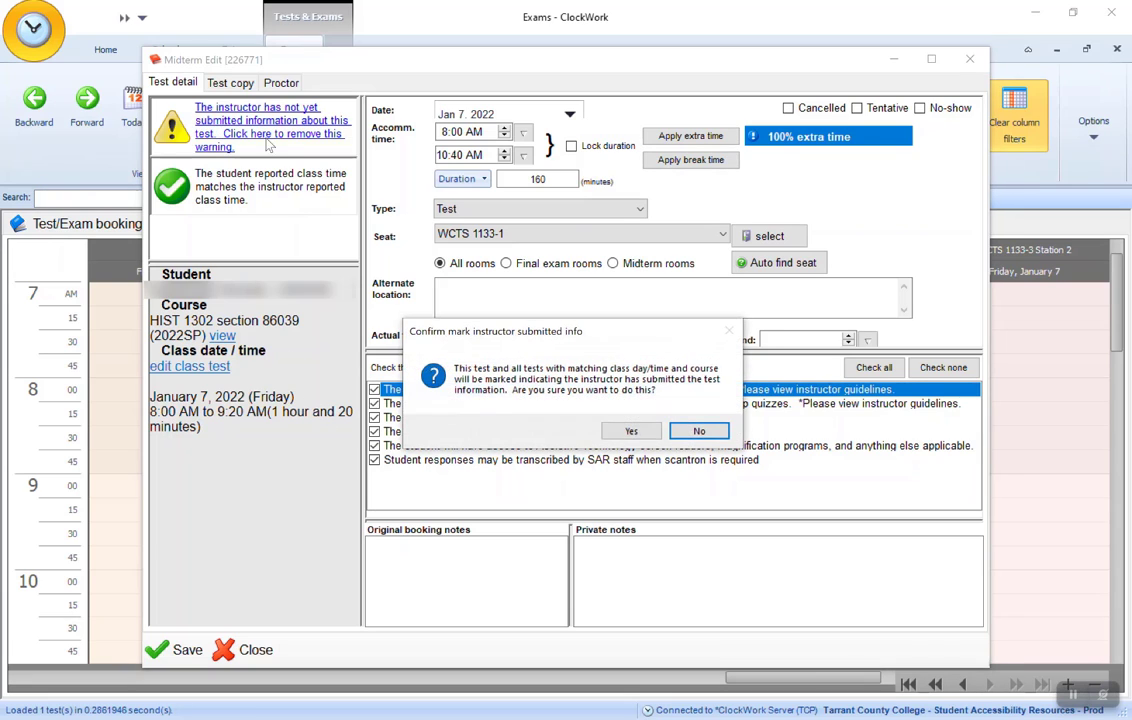
left_click(634, 432)
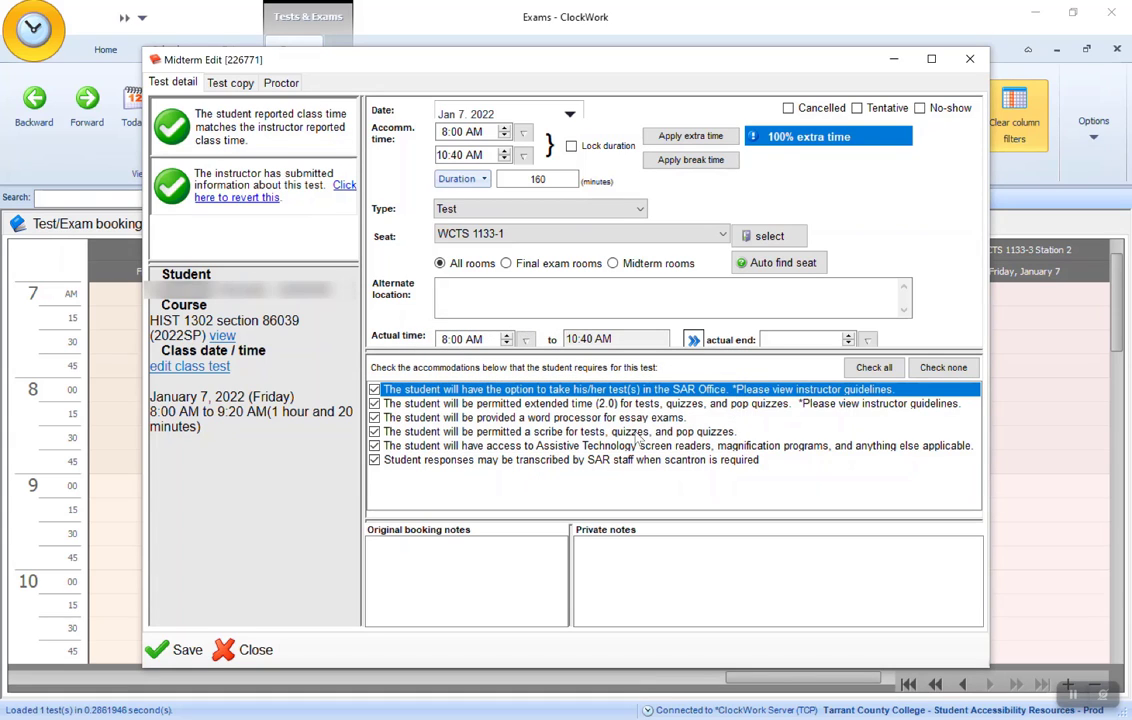
- Flag the booking as No-show and clear that flag, mark the booking as Cancelled, and save it
left_click(920, 109)
left_click(922, 109)
left_click(788, 109)
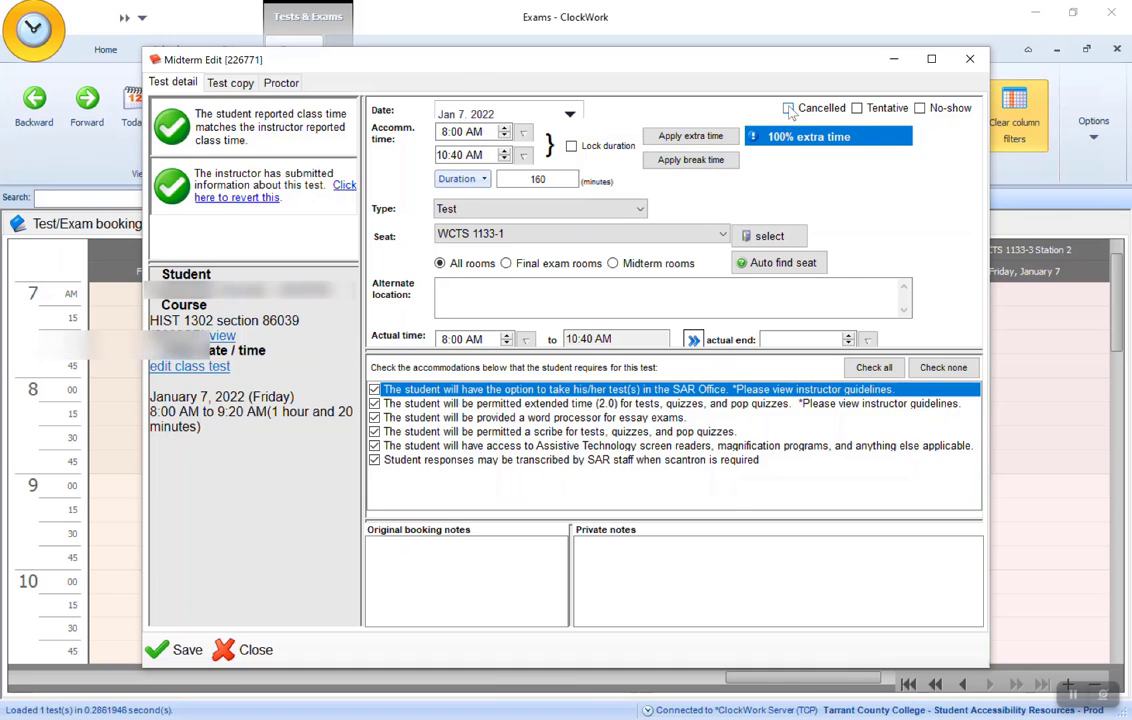
key("Return")
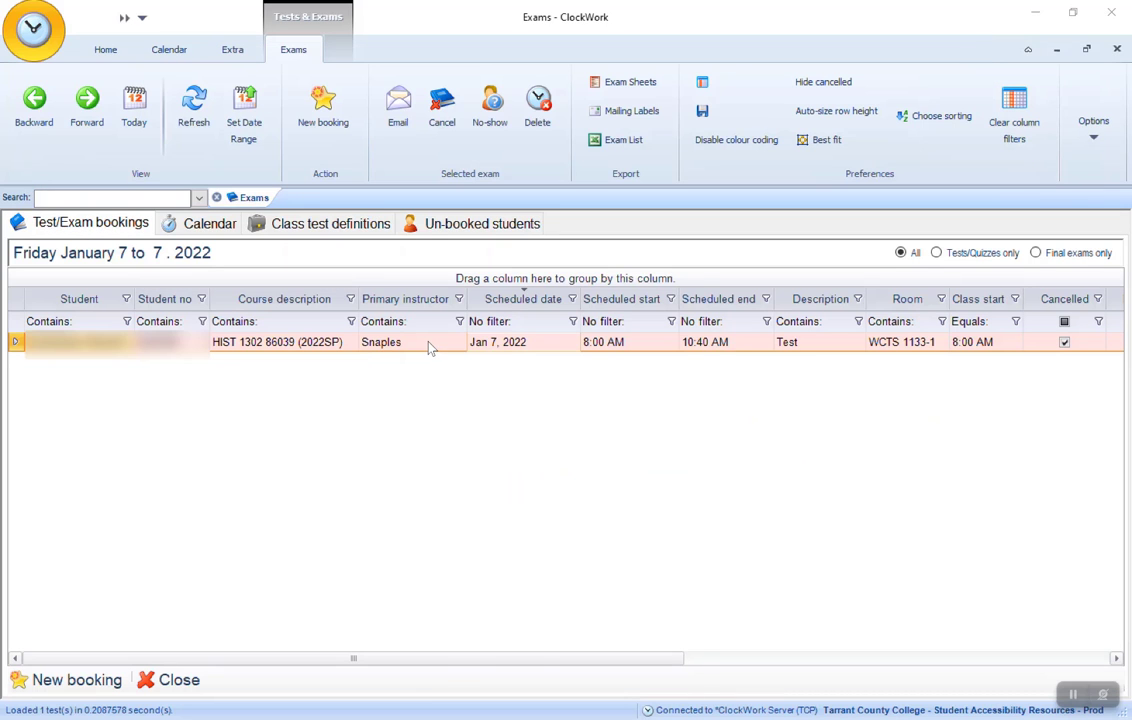
- Permanently delete the cancelled HIST 1302 booking from the bookings list, acknowledging the loss of information, and check the room calendar
right_click(430, 346)
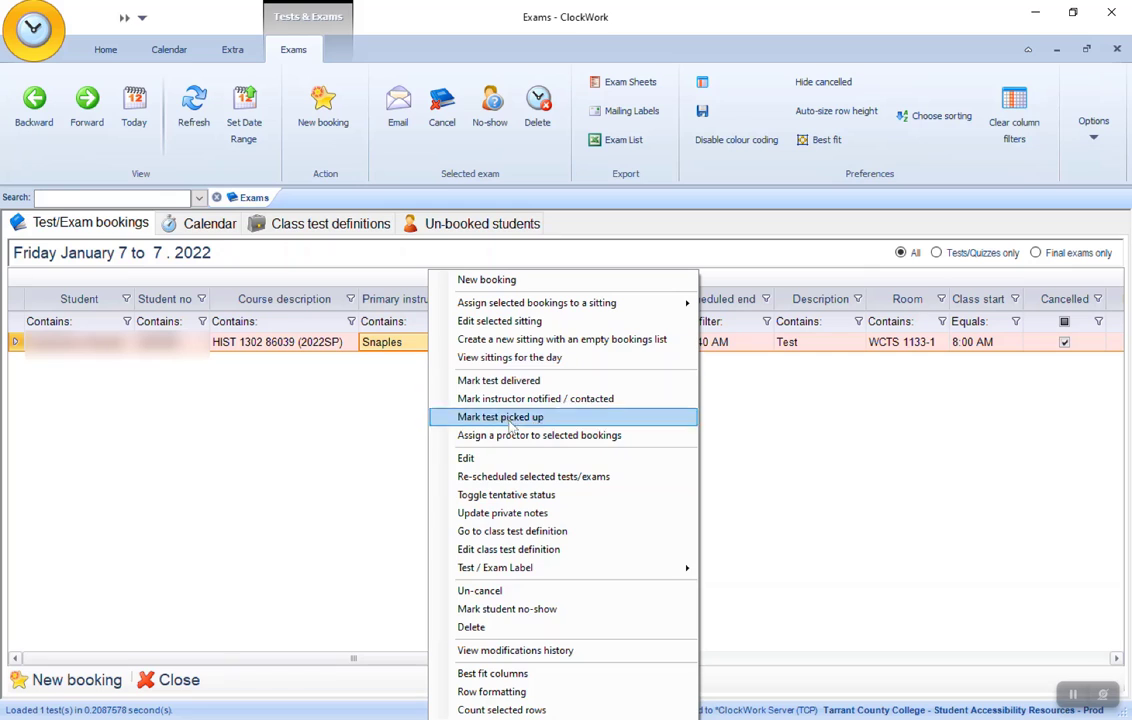
left_click(493, 630)
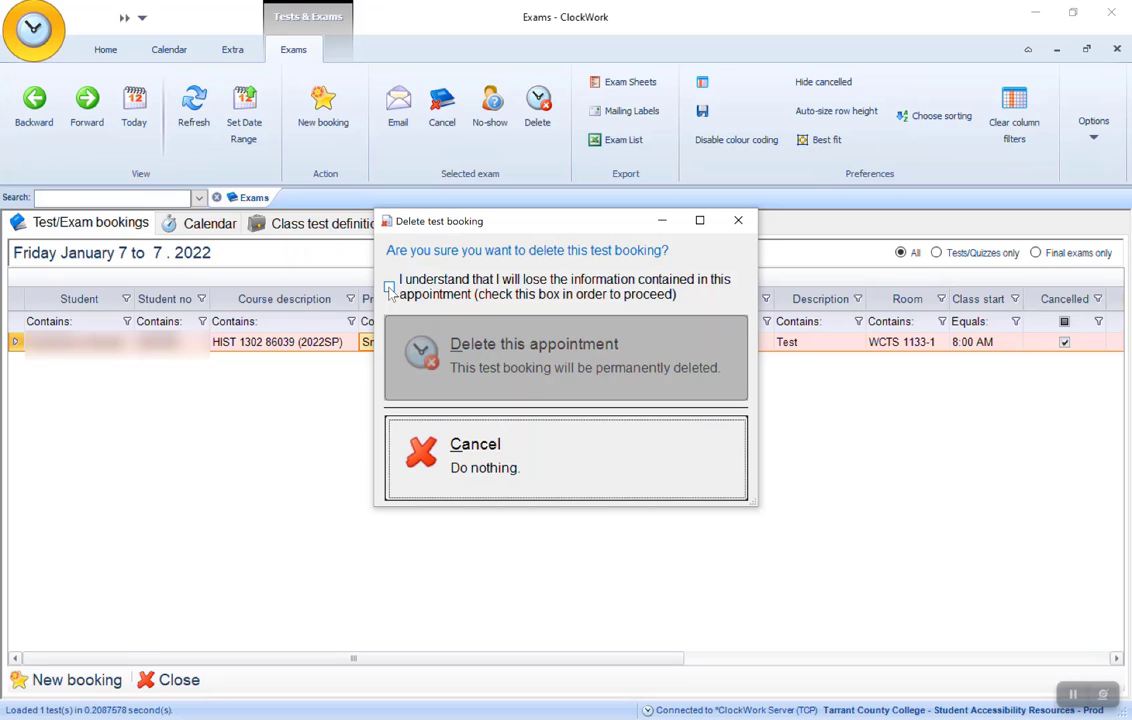
left_click(389, 287)
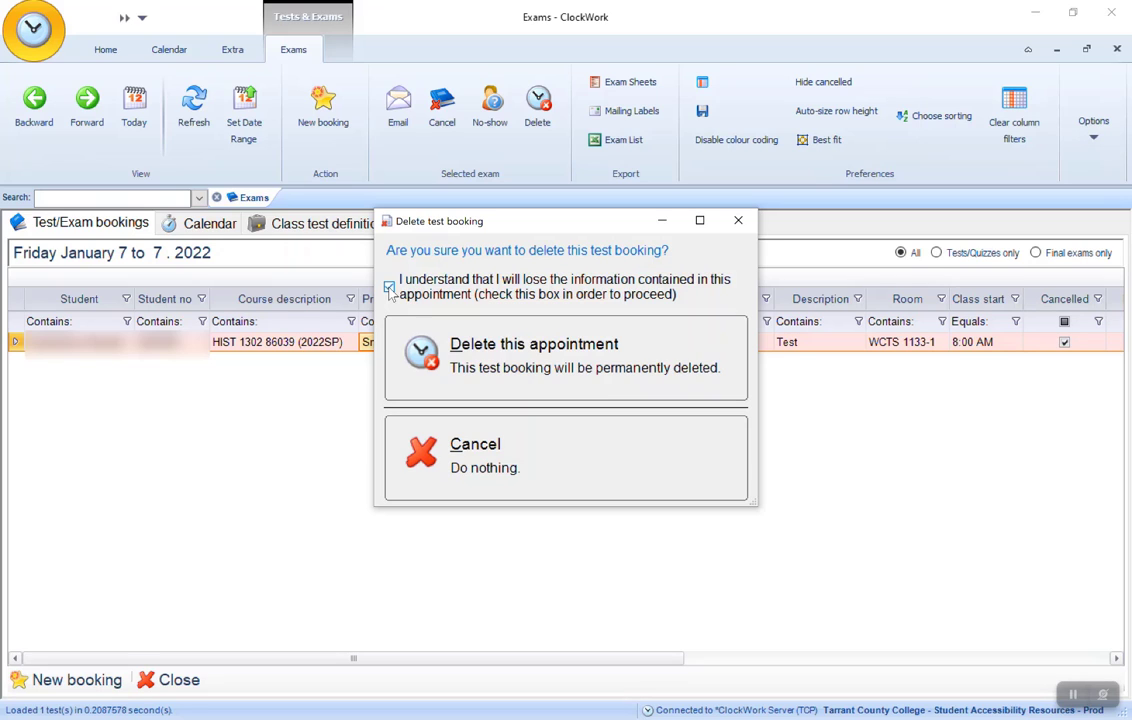
left_click(496, 358)
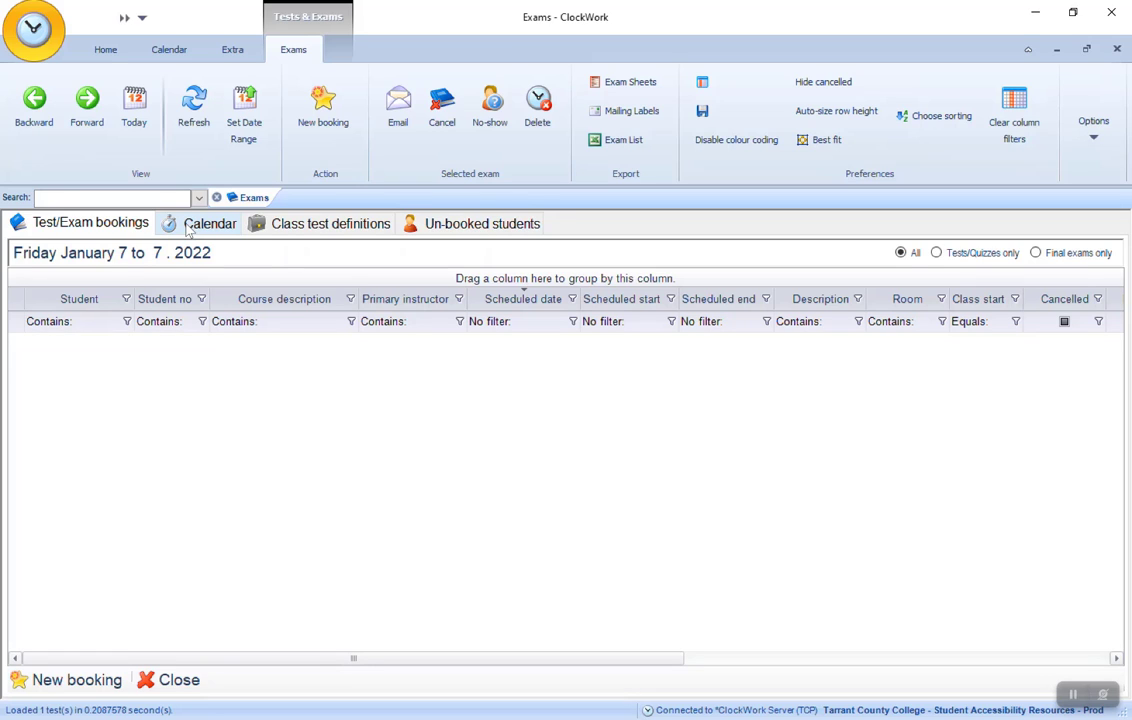
left_click(188, 230)
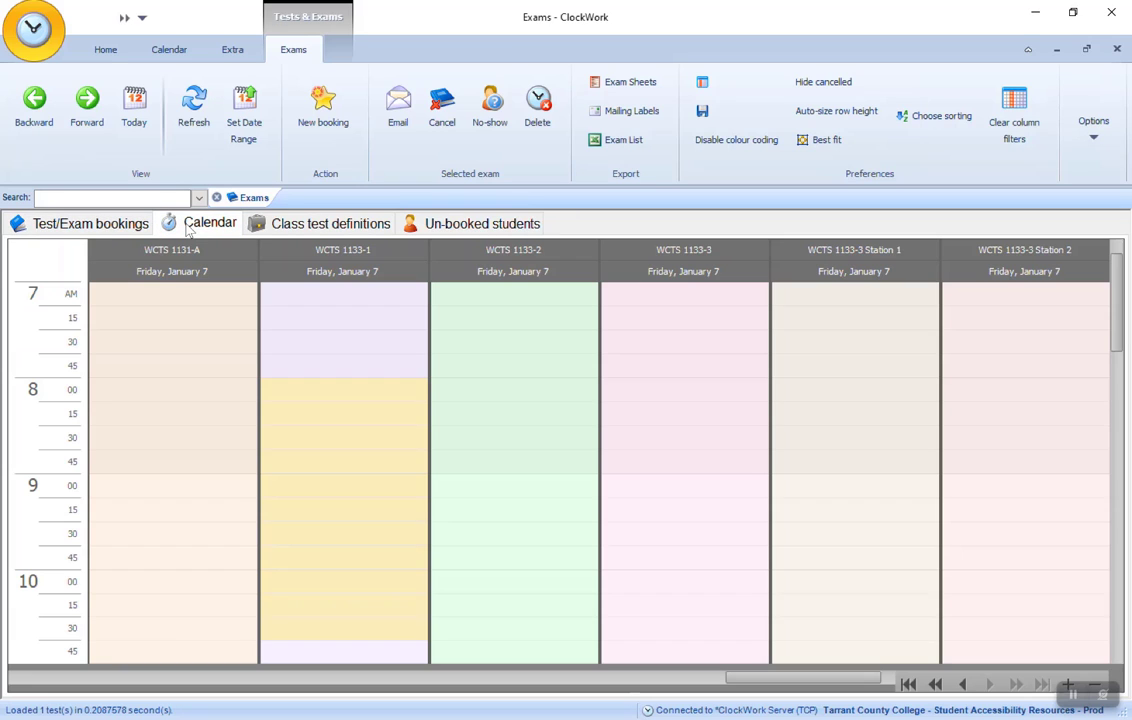